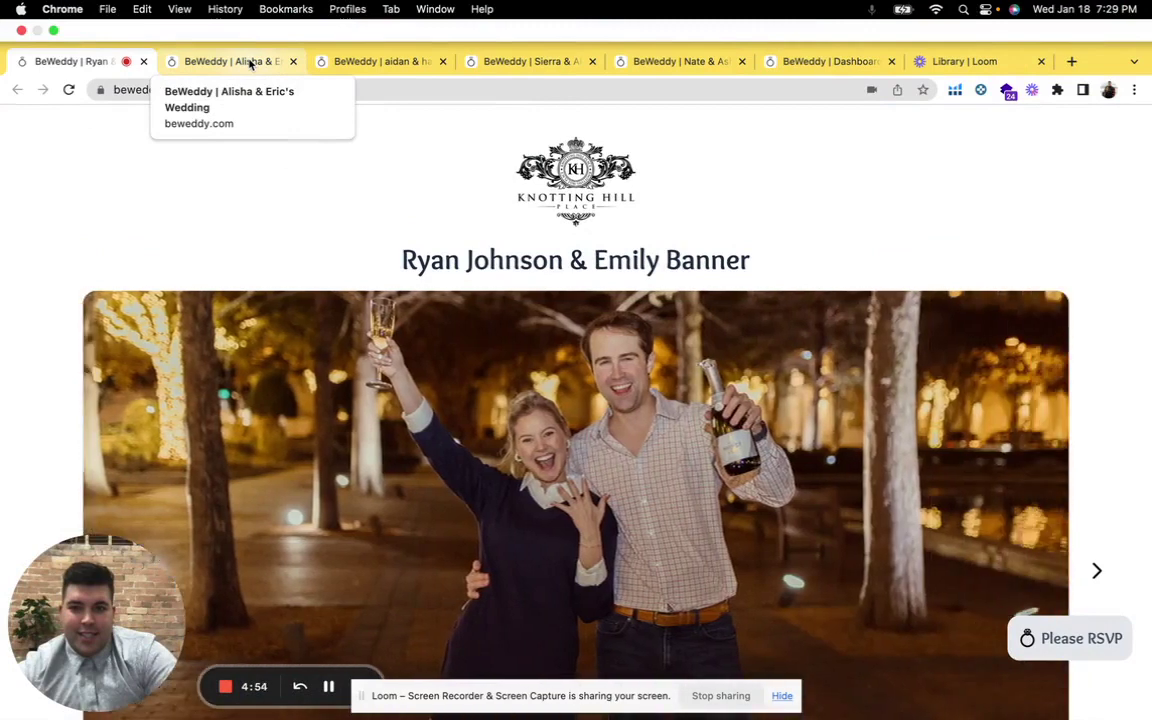
# Step: Browse the couples' sample wedding website tabs, ending on the neon-sign cover site
pyautogui.click(250, 62)
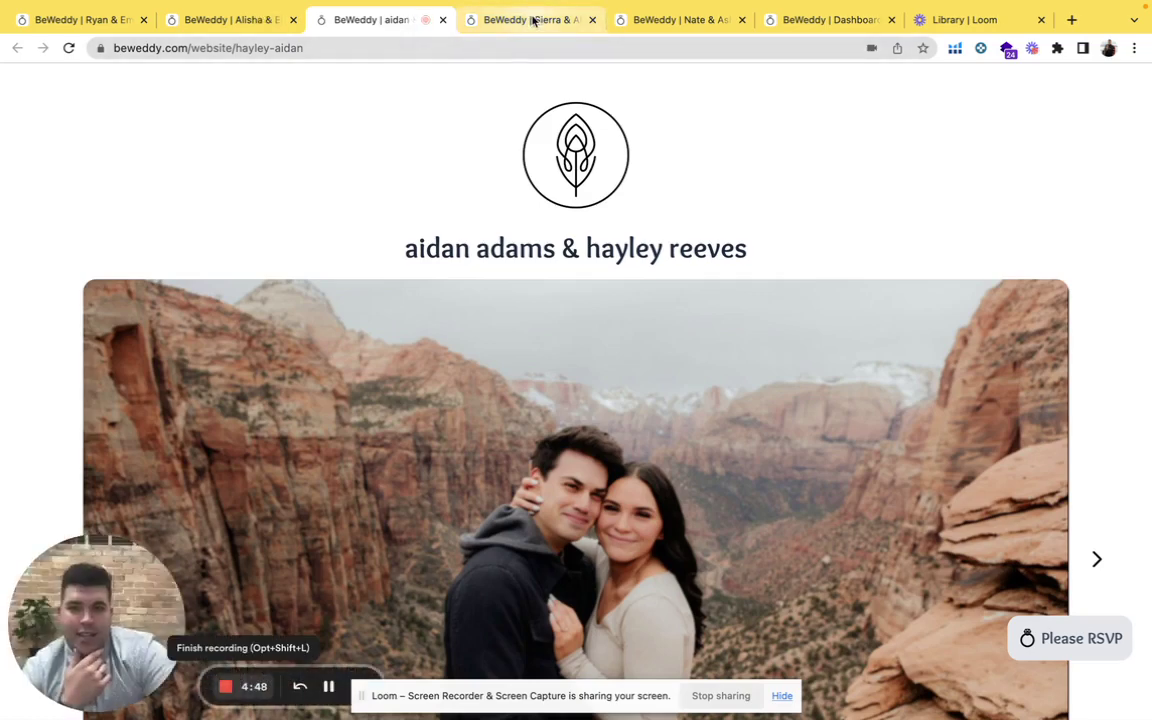
pyautogui.click(531, 20)
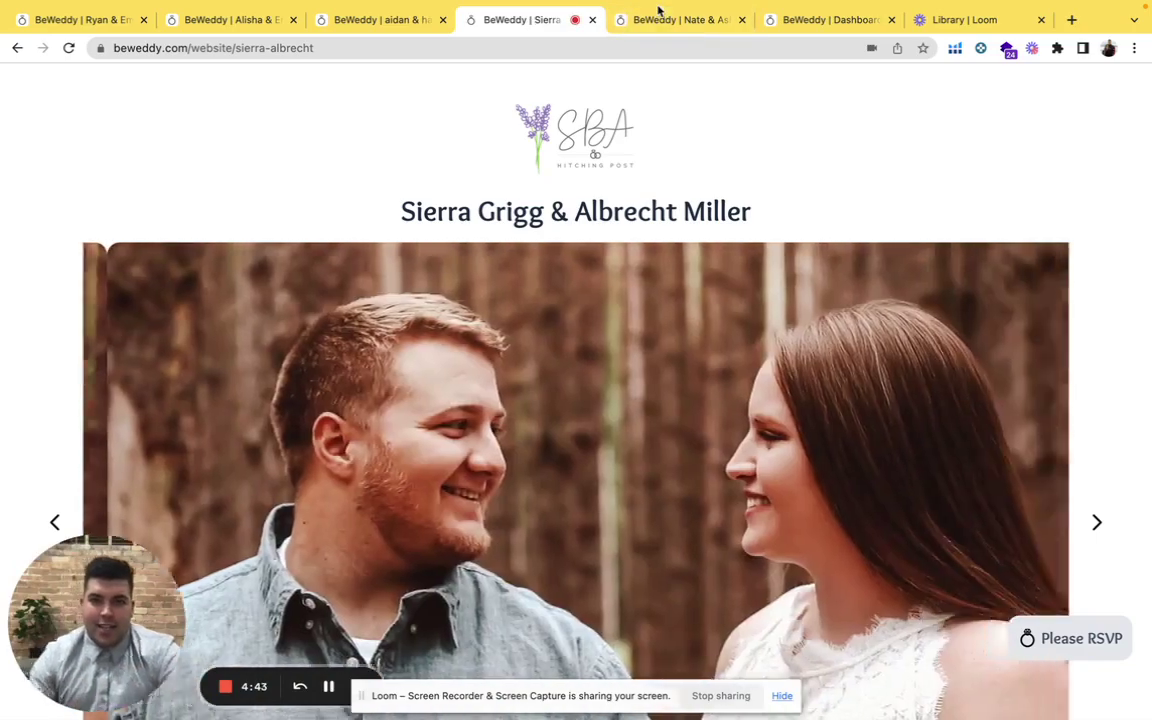
pyautogui.click(658, 18)
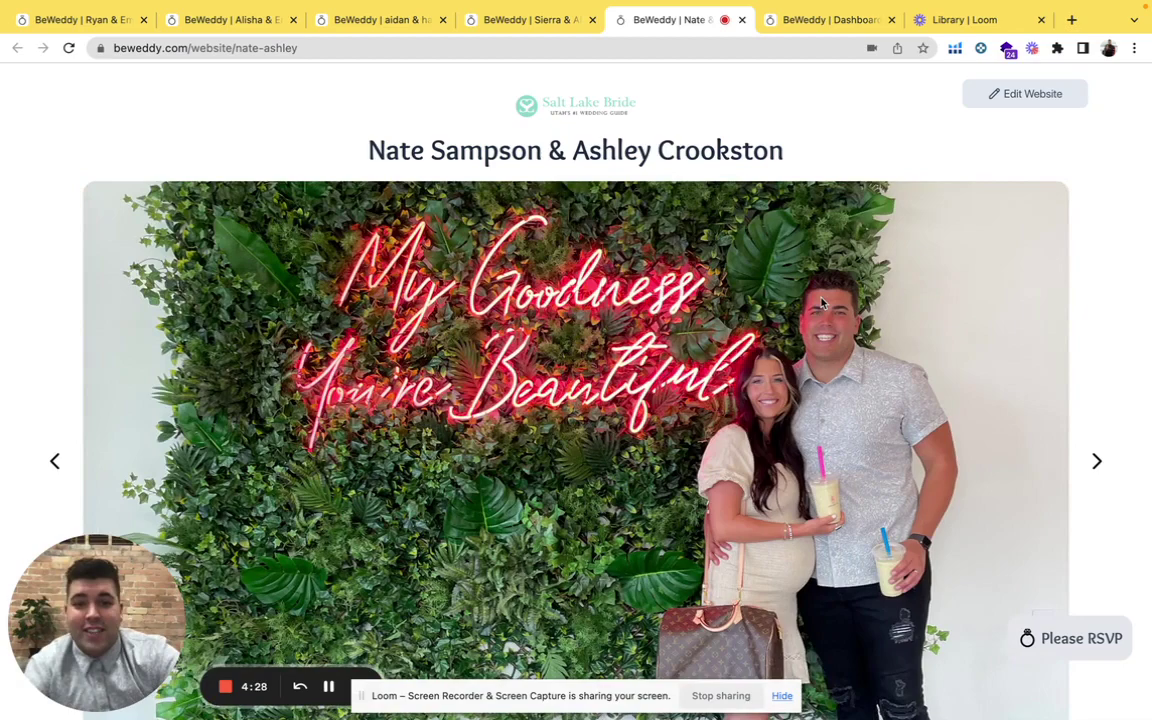
pyautogui.scroll(-10, 821, 303)
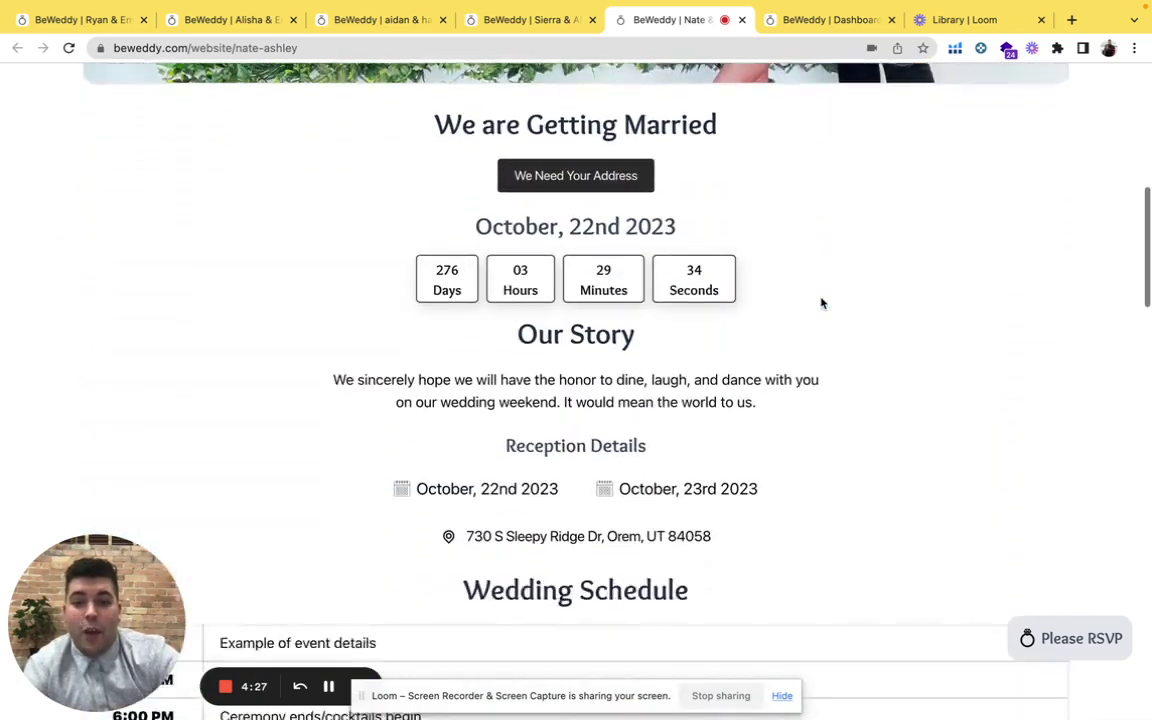
pyautogui.scroll(-2, 821, 303)
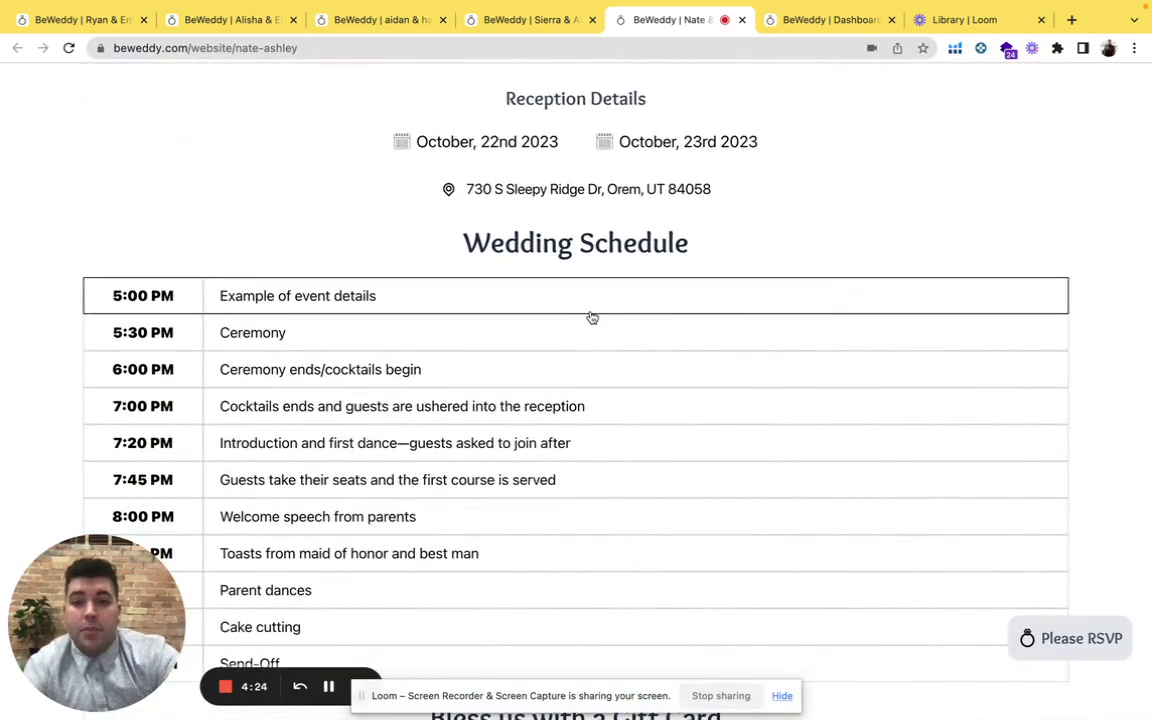
pyautogui.scroll(-6, 537, 448)
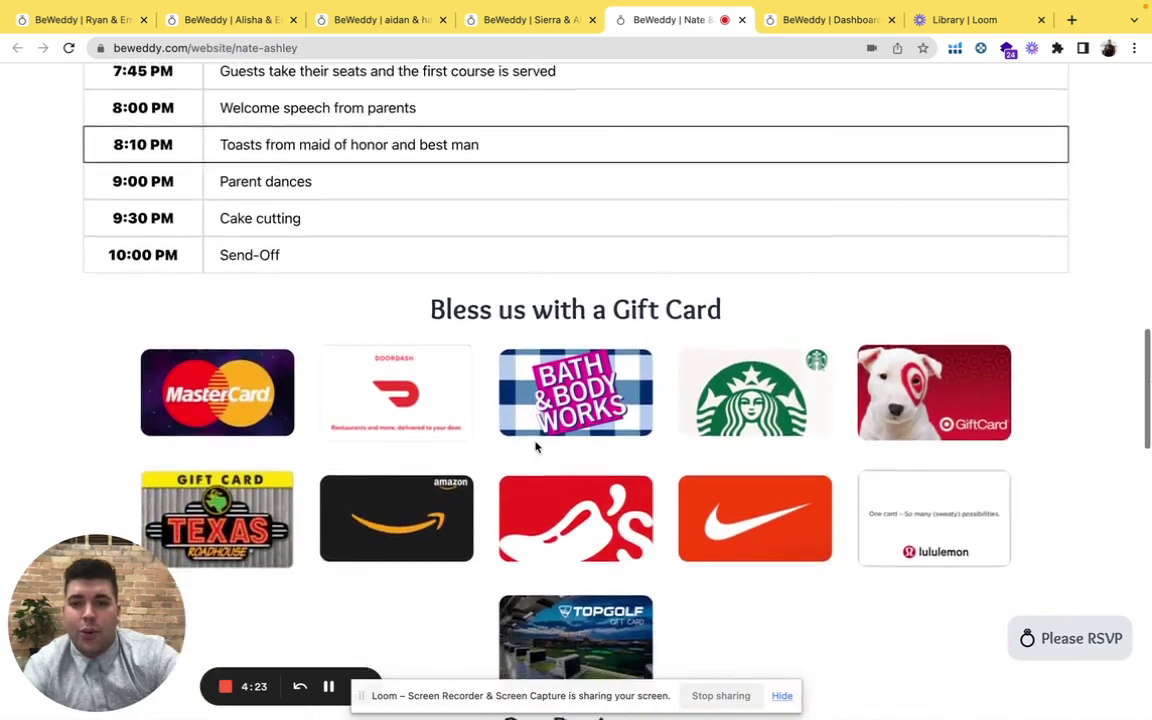
pyautogui.scroll(-4, 645, 488)
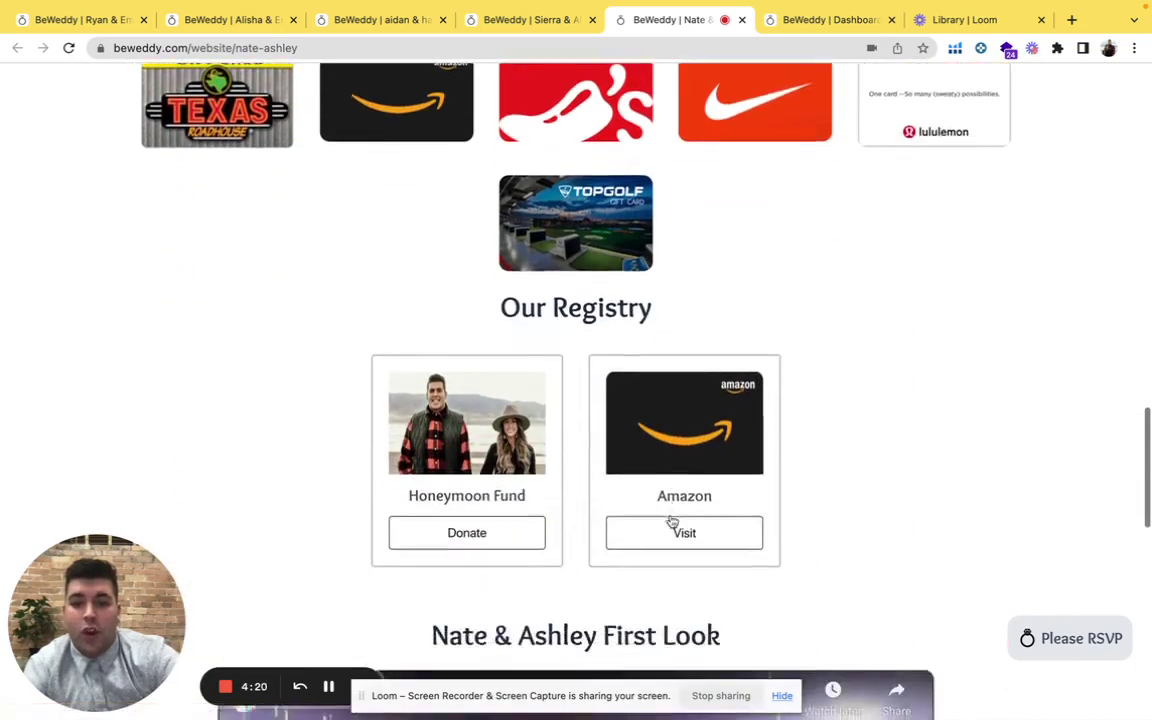
pyautogui.scroll(-8, 877, 643)
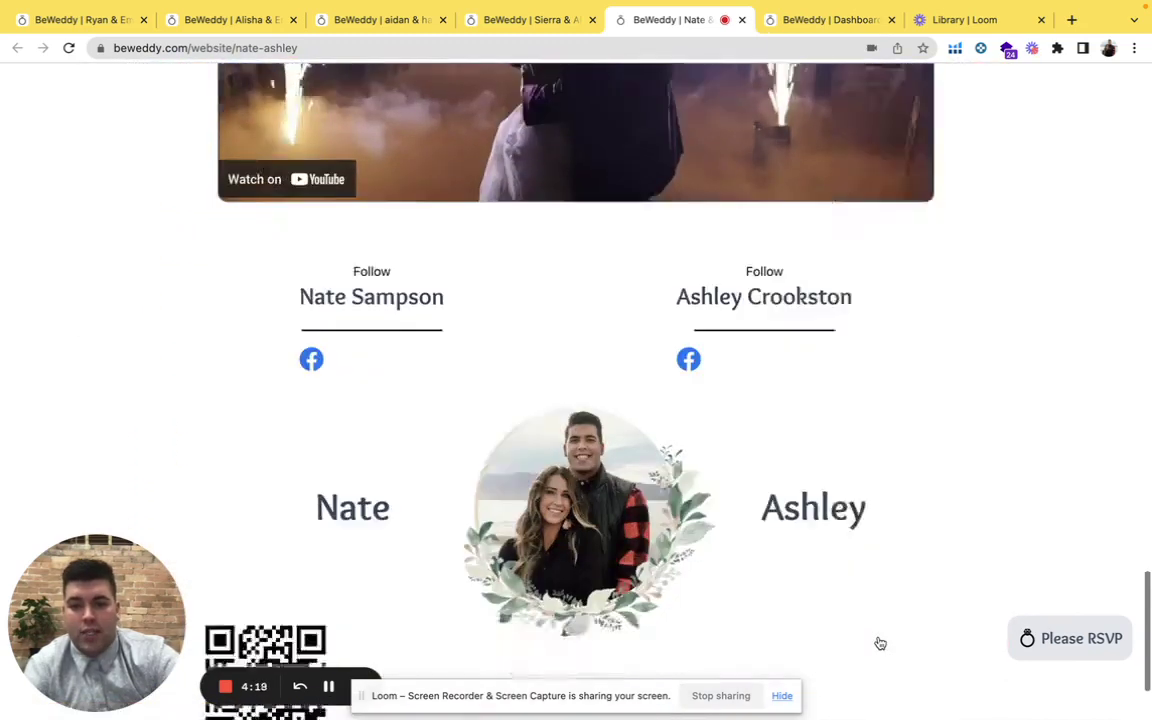
pyautogui.scroll(15, 880, 643)
pyautogui.scroll(8, 880, 643)
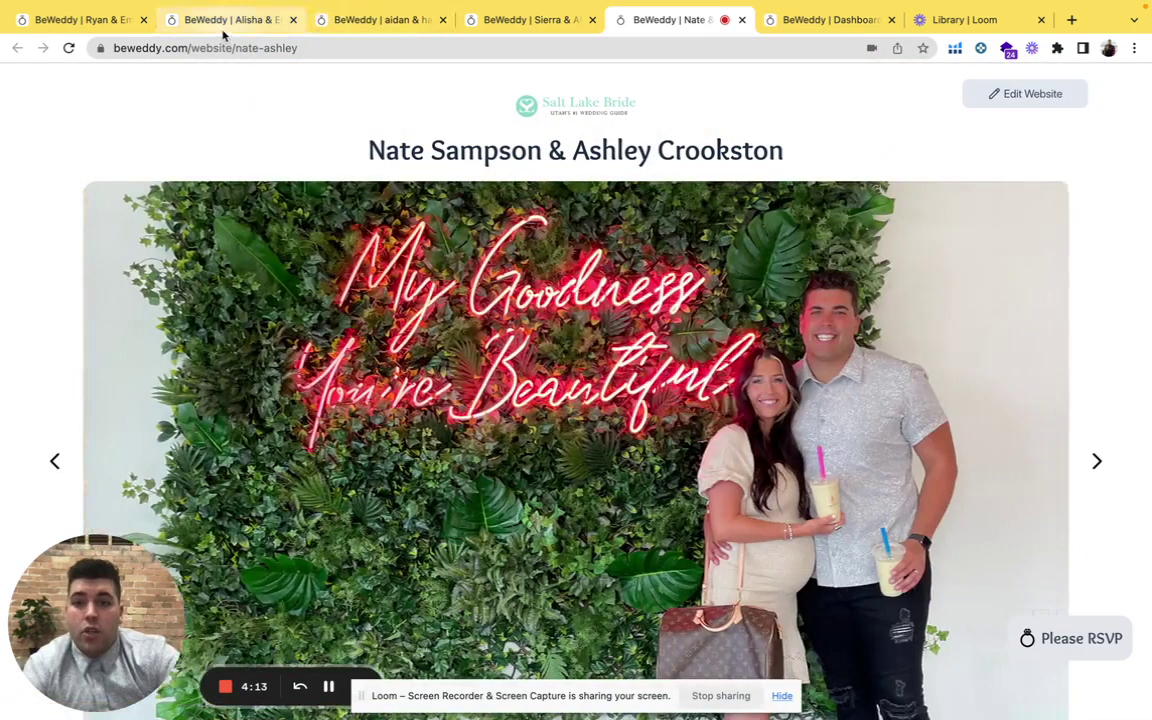
# Step: Open the Venue 5126 wedding tab and venue home page, then go back to the BeWeddy Dashboard tab
pyautogui.click(224, 22)
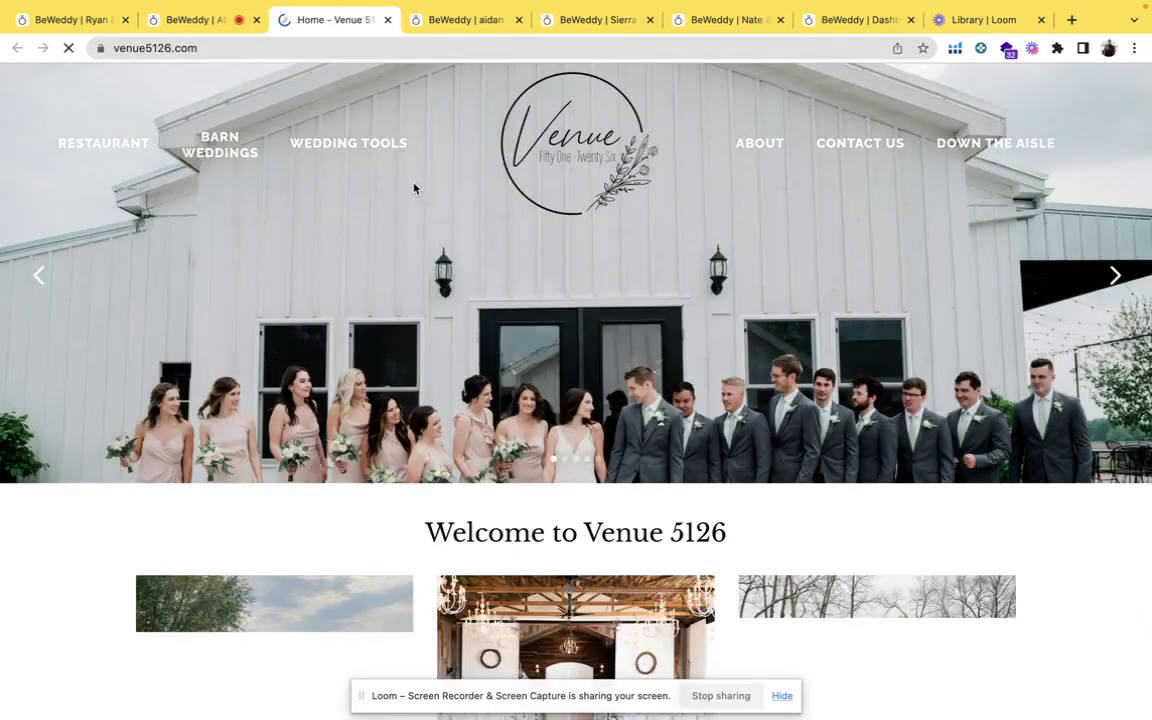
pyautogui.moveTo(362, 150)
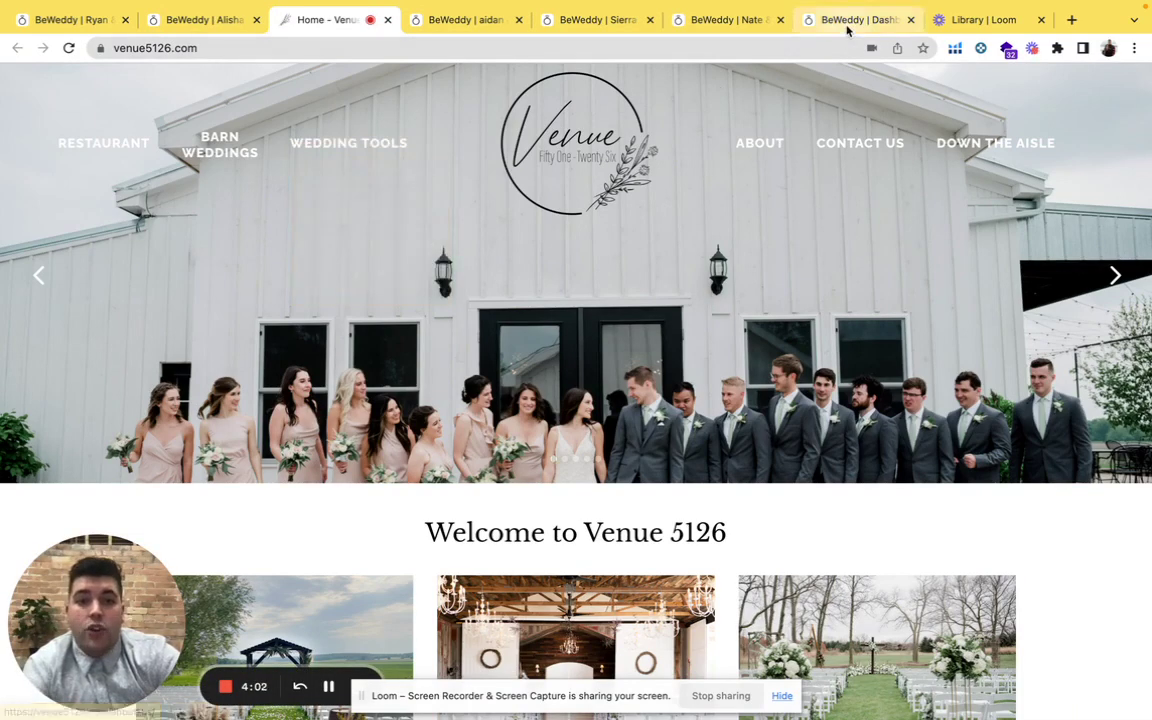
pyautogui.click(849, 22)
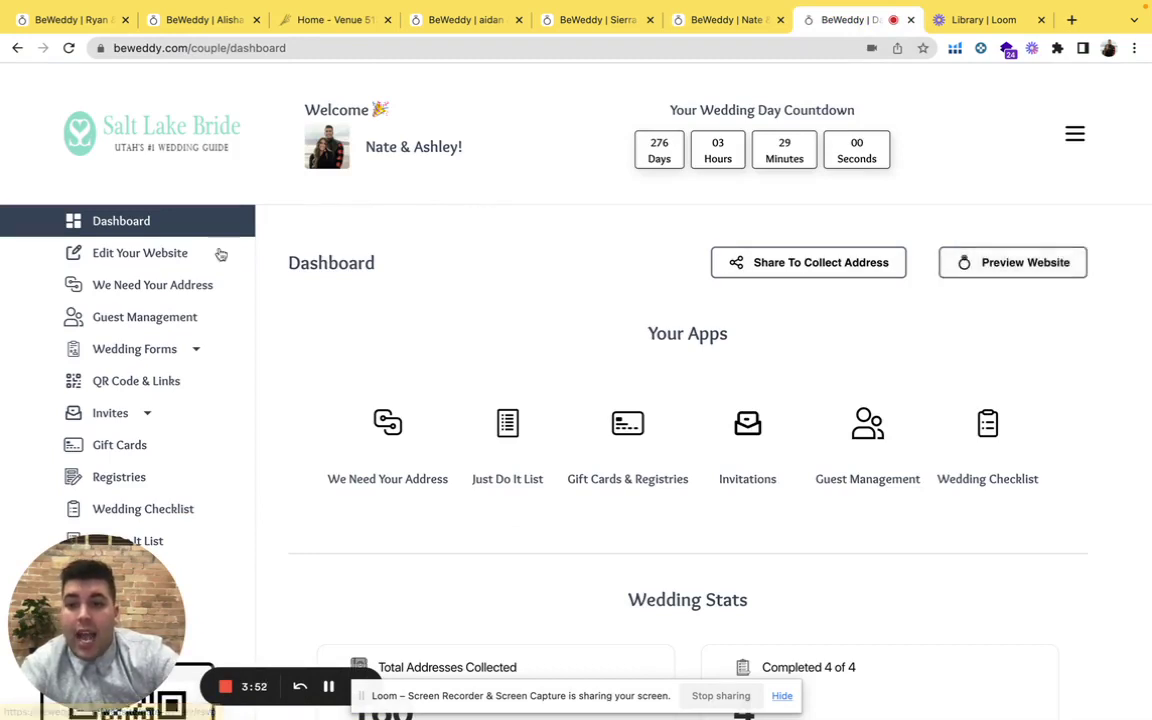
# Step: Open Edit Your Website and review its dates, reception details, story, event timeline and gift-card options
pyautogui.click(171, 258)
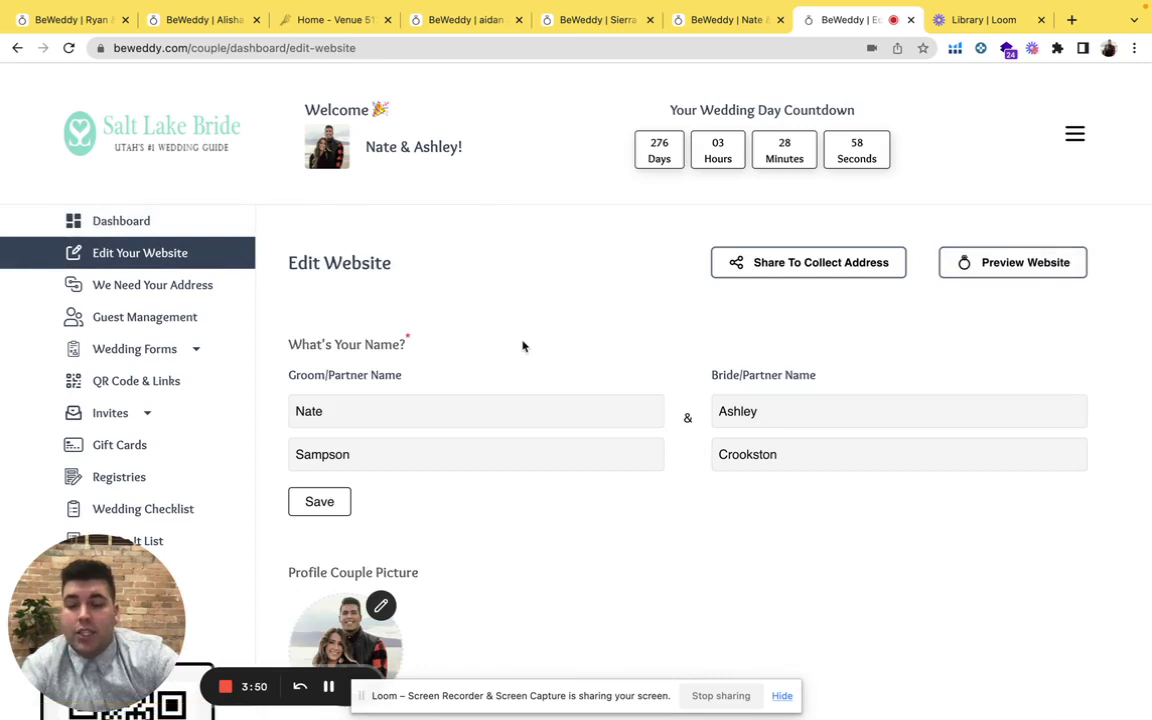
pyautogui.scroll(-2, 522, 343)
pyautogui.scroll(-1, 522, 341)
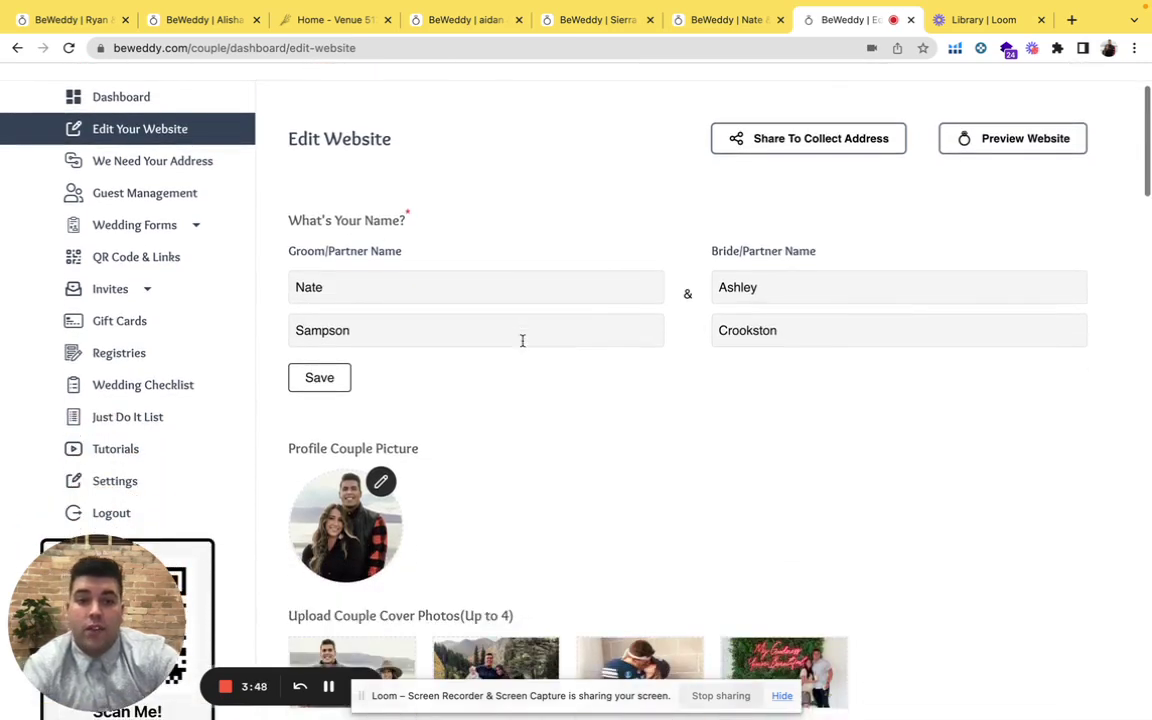
pyautogui.scroll(-2, 590, 457)
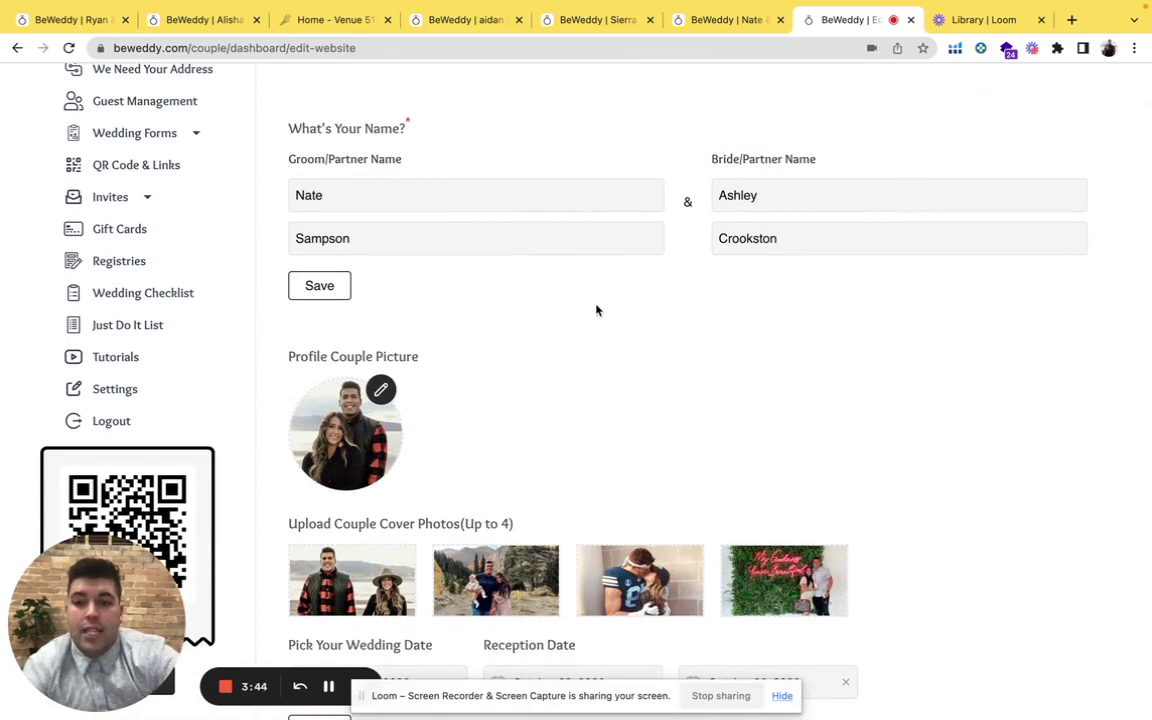
pyautogui.scroll(-4, 596, 310)
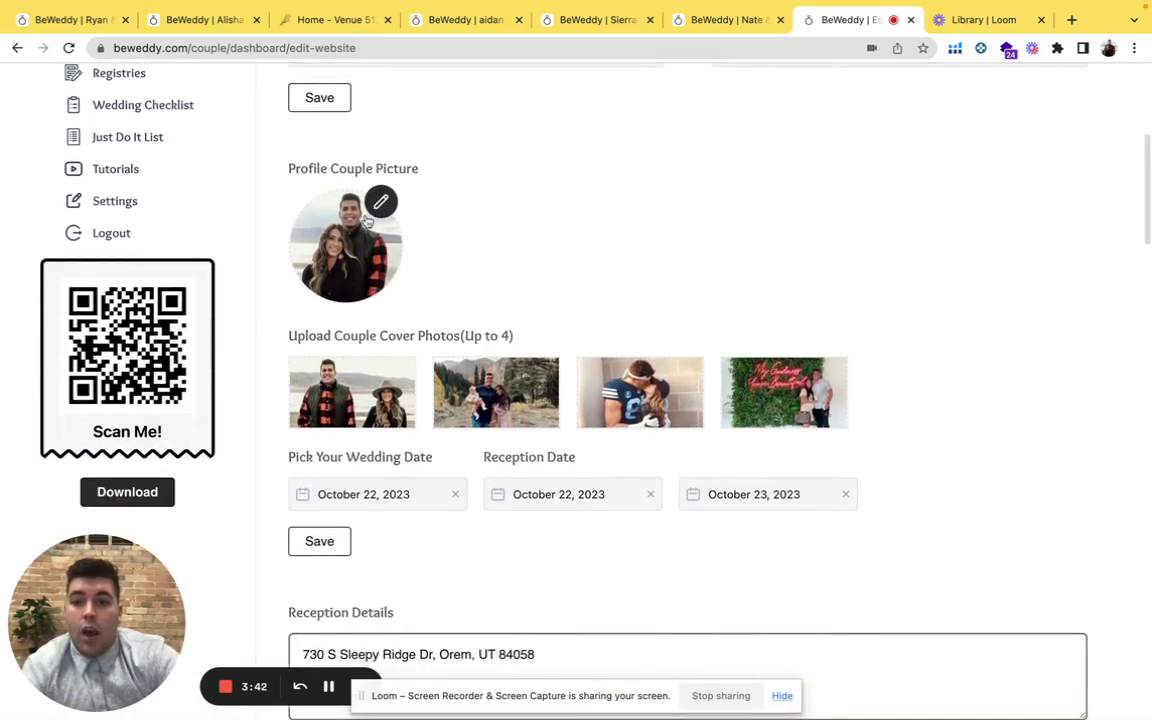
pyautogui.scroll(-3, 553, 270)
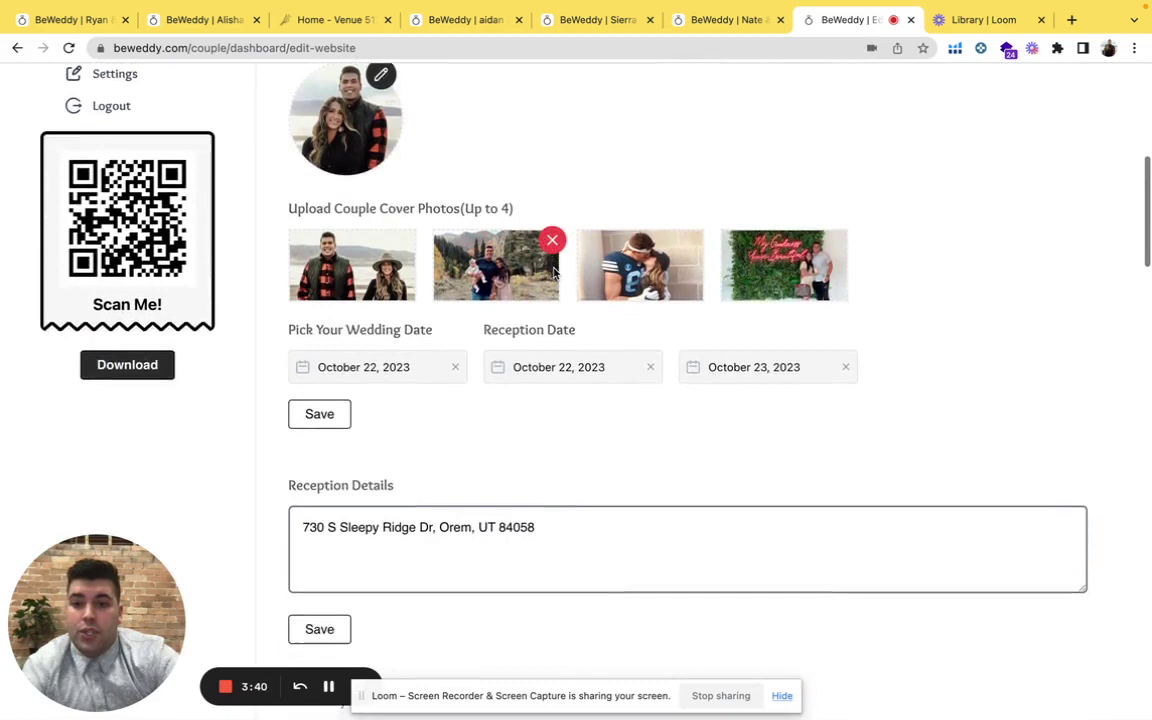
pyautogui.scroll(-3, 711, 291)
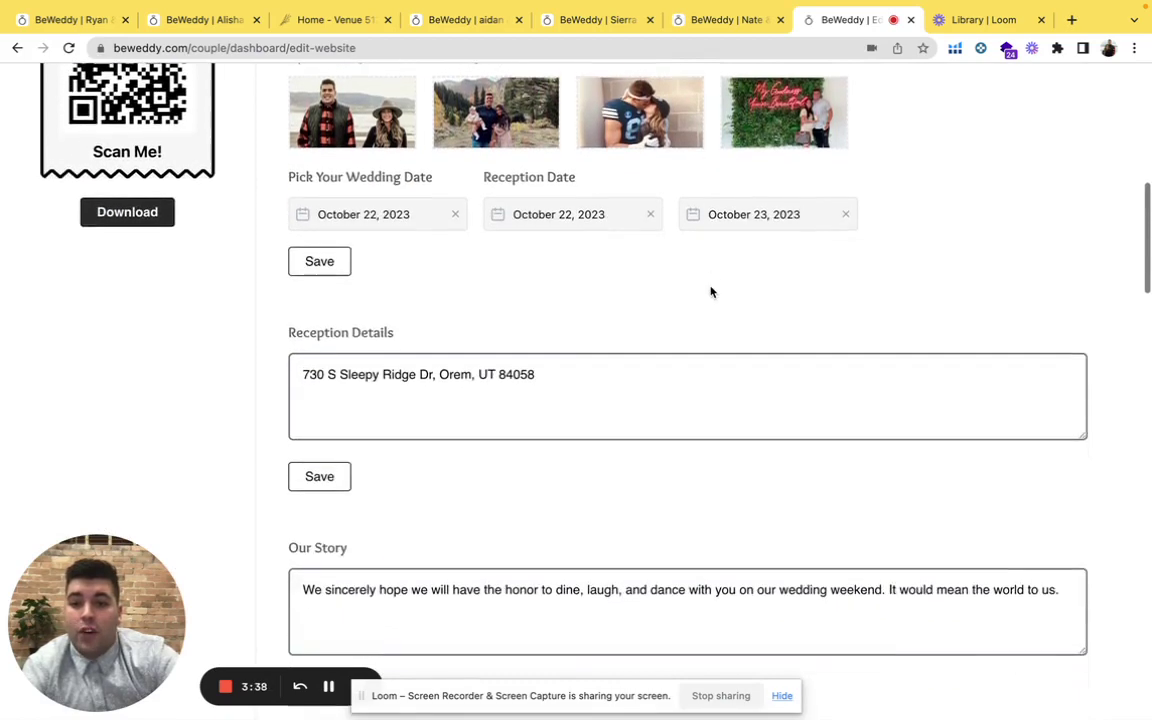
pyautogui.scroll(-3, 530, 323)
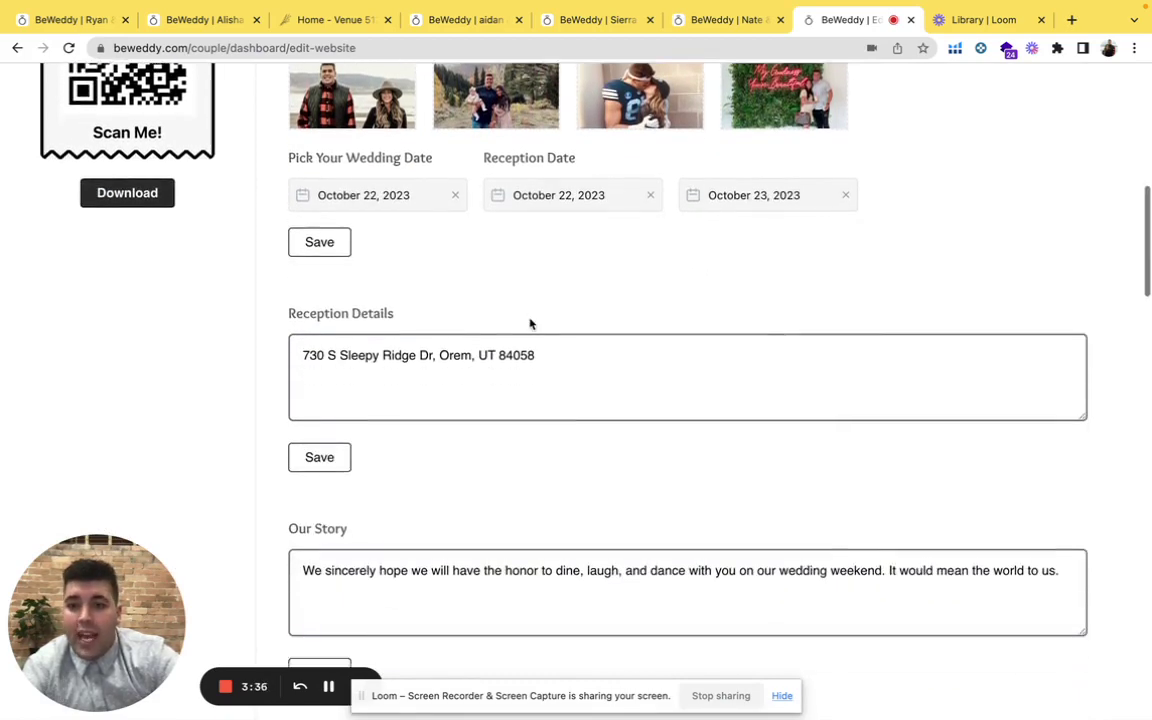
pyautogui.scroll(-1, 530, 323)
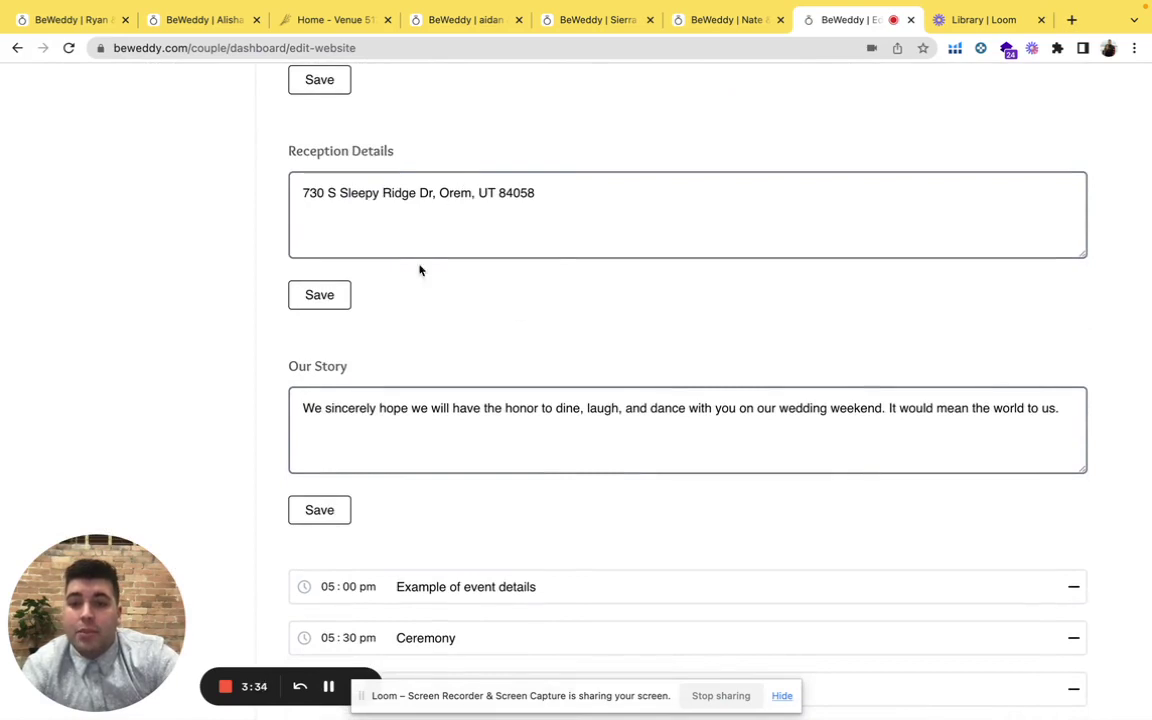
pyautogui.scroll(-3, 432, 303)
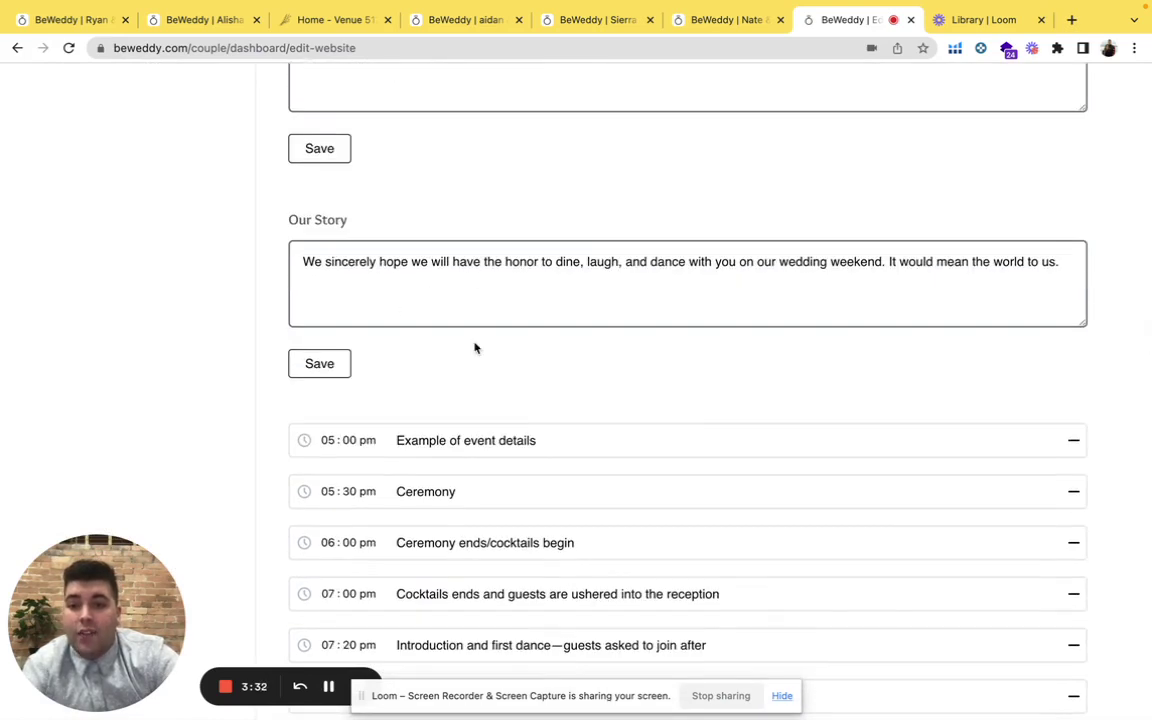
pyautogui.scroll(-3, 475, 347)
pyautogui.scroll(-2, 475, 347)
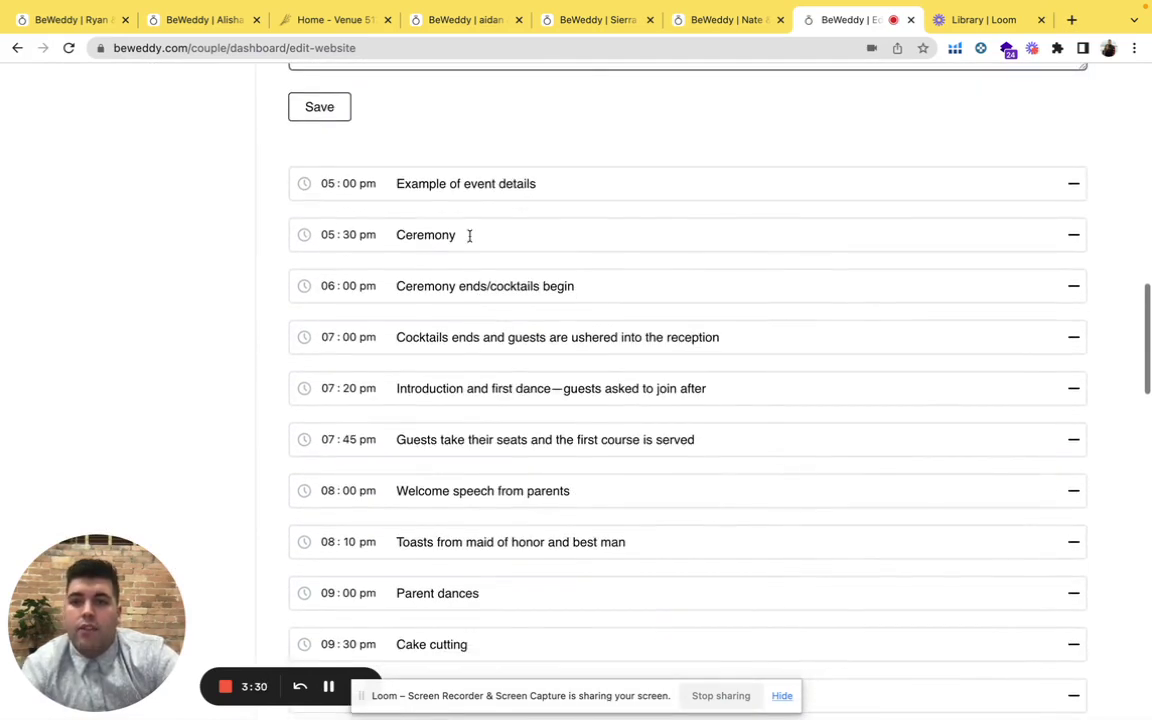
pyautogui.scroll(-3, 496, 481)
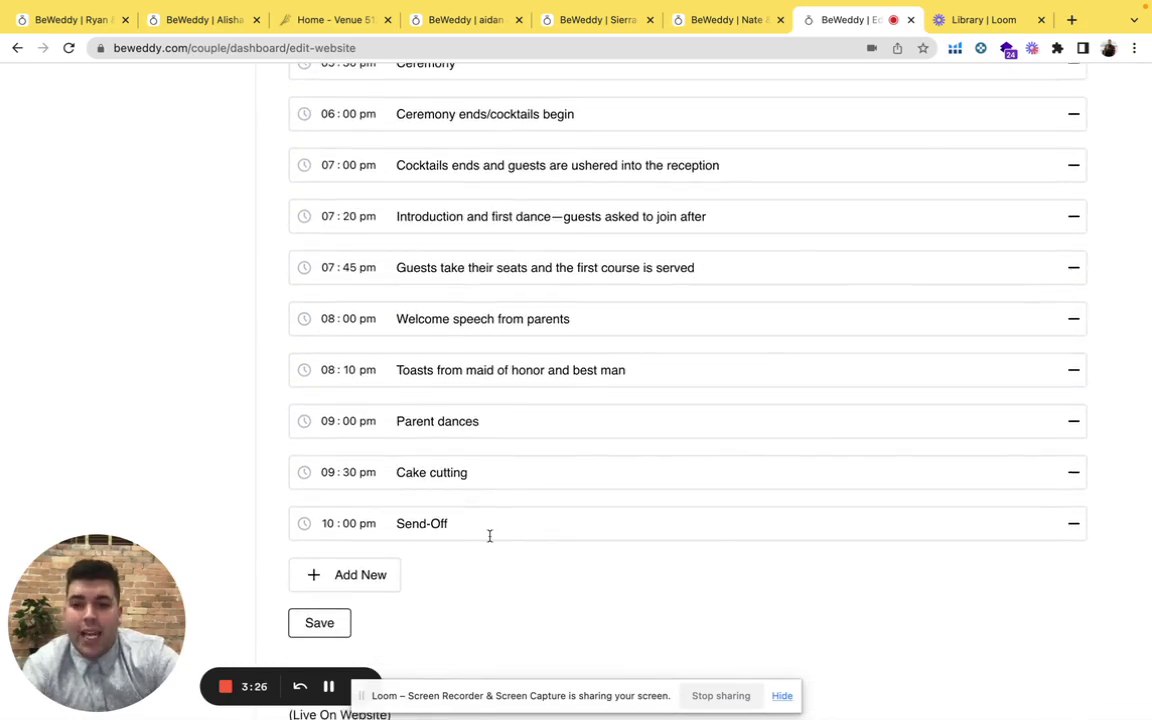
pyautogui.scroll(-6, 490, 536)
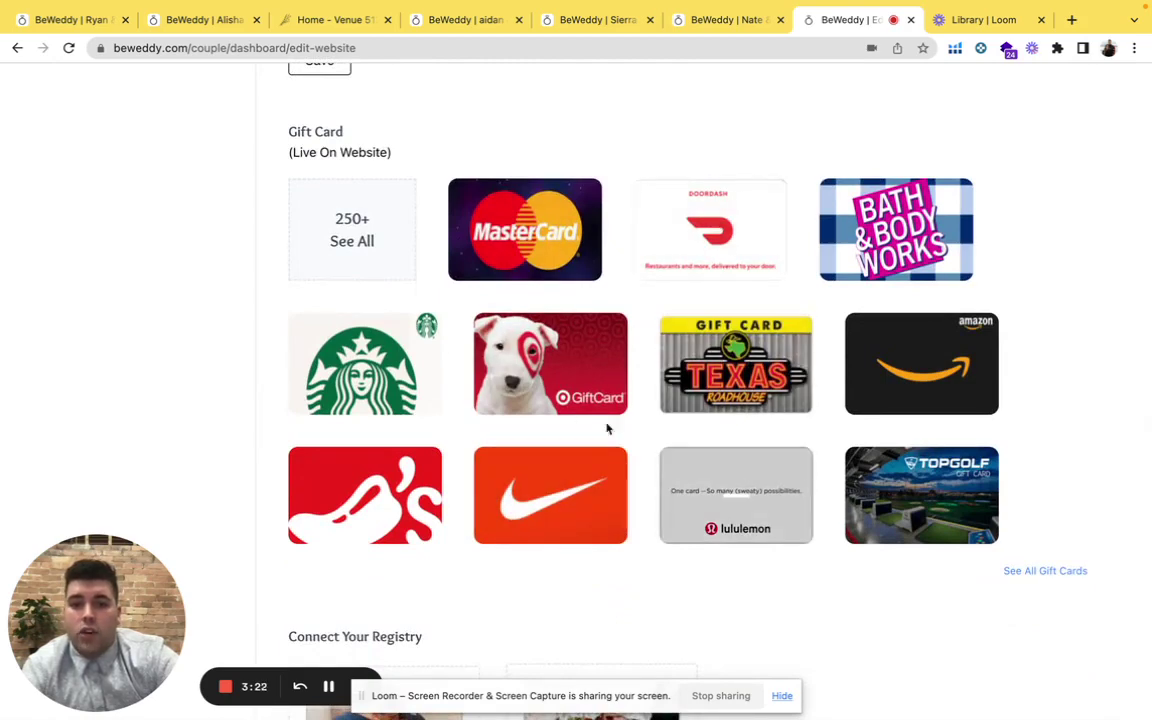
# Step: Open the full gift card catalogue and view its second page
pyautogui.click(363, 264)
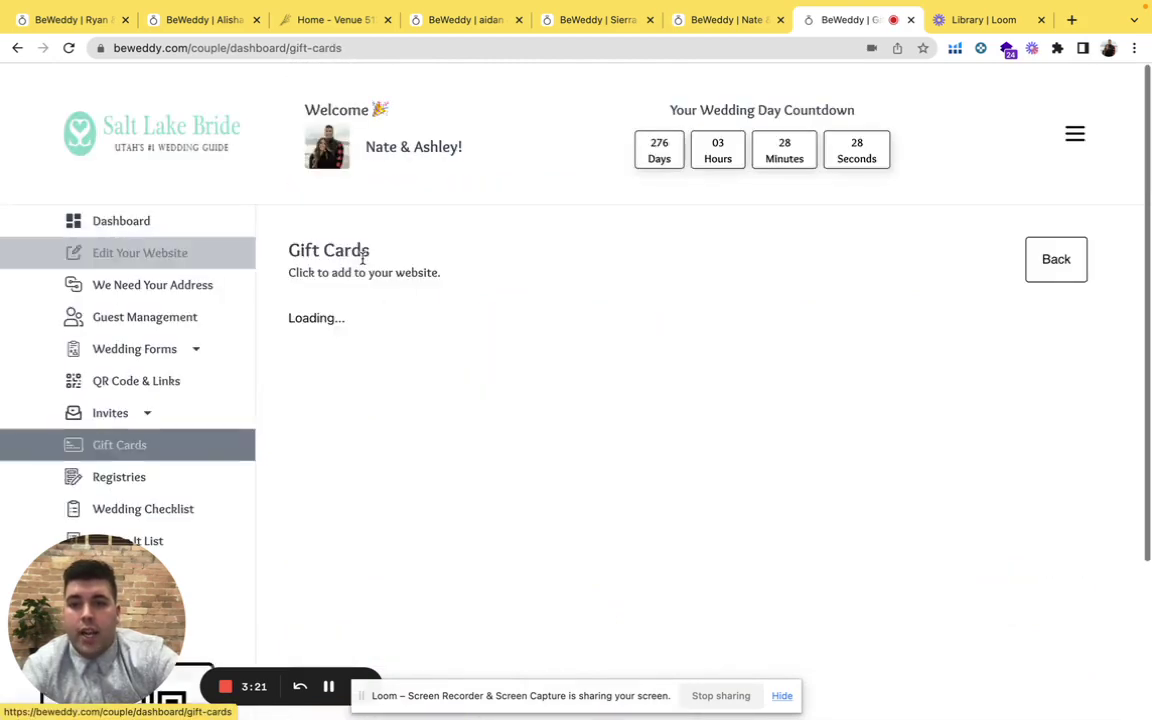
pyautogui.scroll(-2, 704, 440)
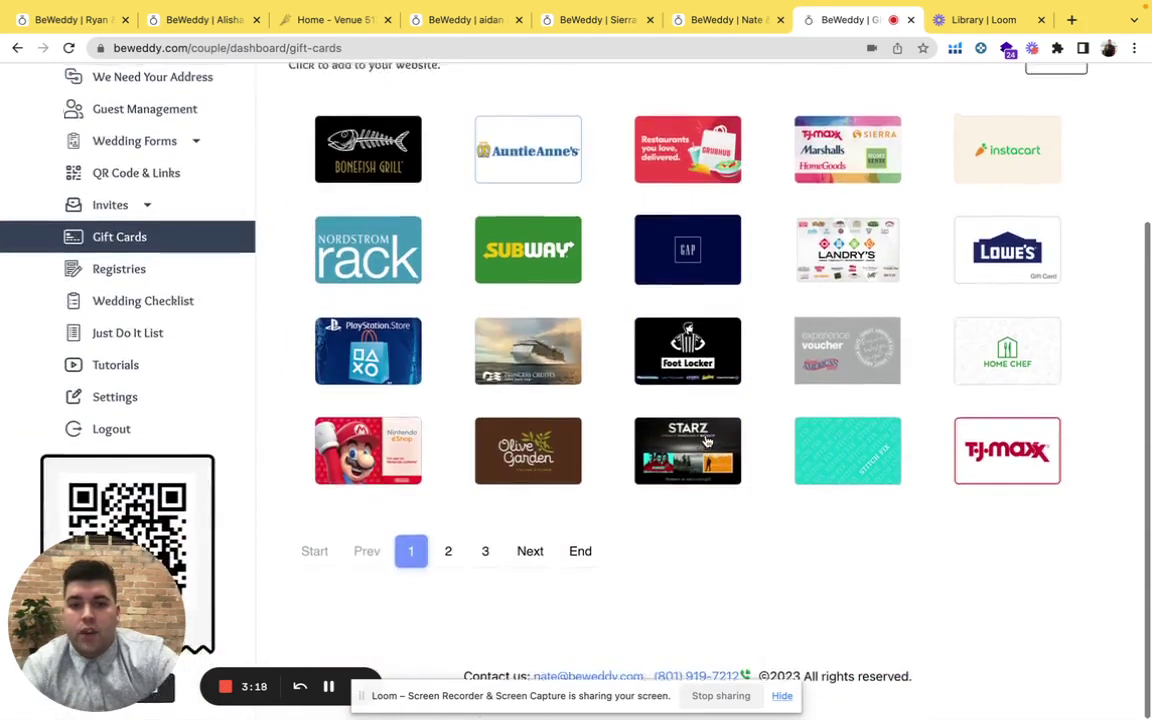
pyautogui.click(523, 566)
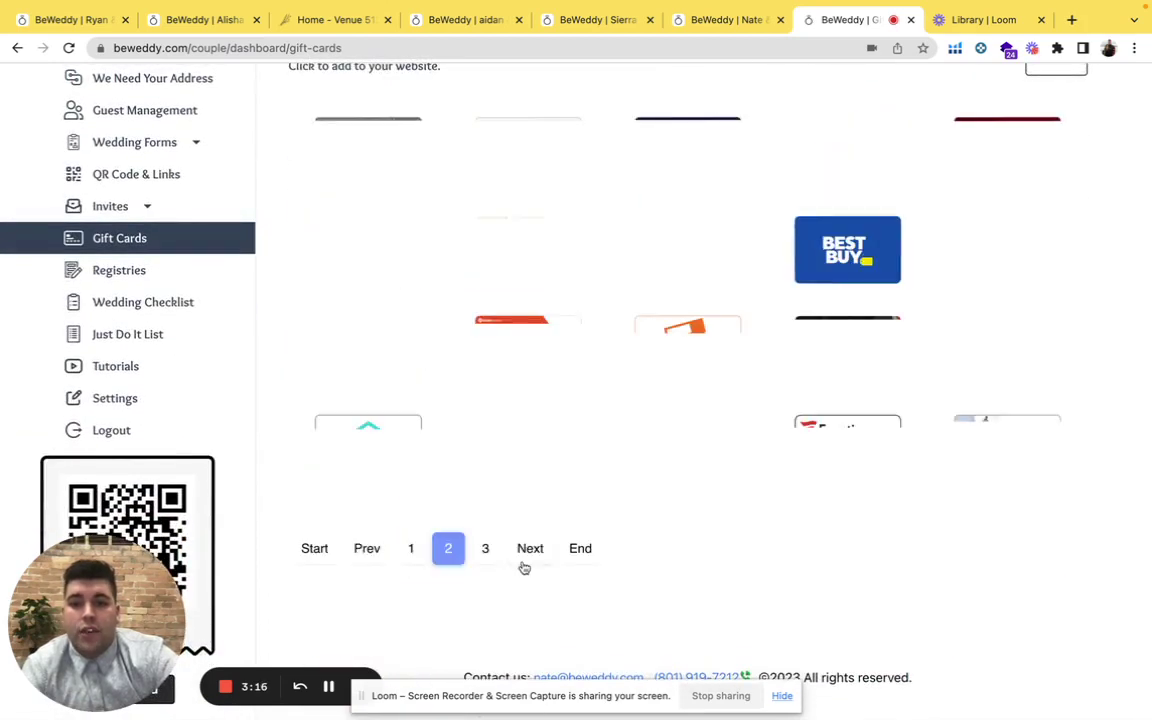
# Step: Open Registries and scan the Honeymoon Fund, custom registry, Macy's, Amazon and Target cards
pyautogui.click(160, 283)
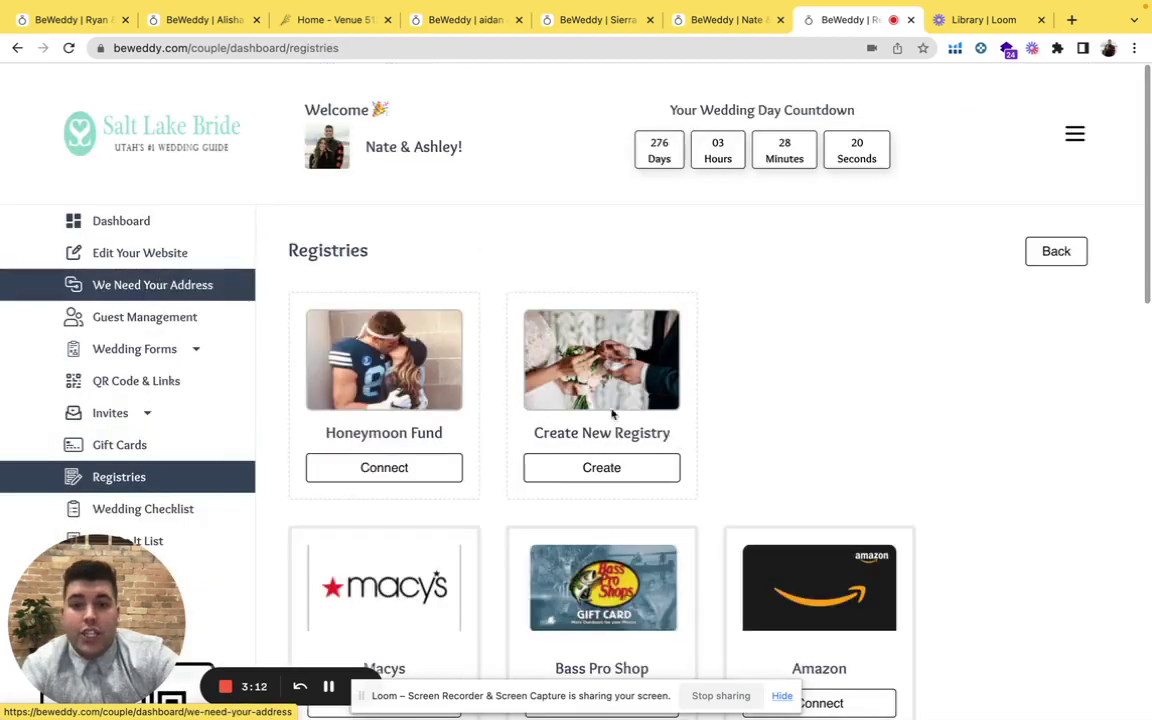
pyautogui.scroll(-1, 803, 480)
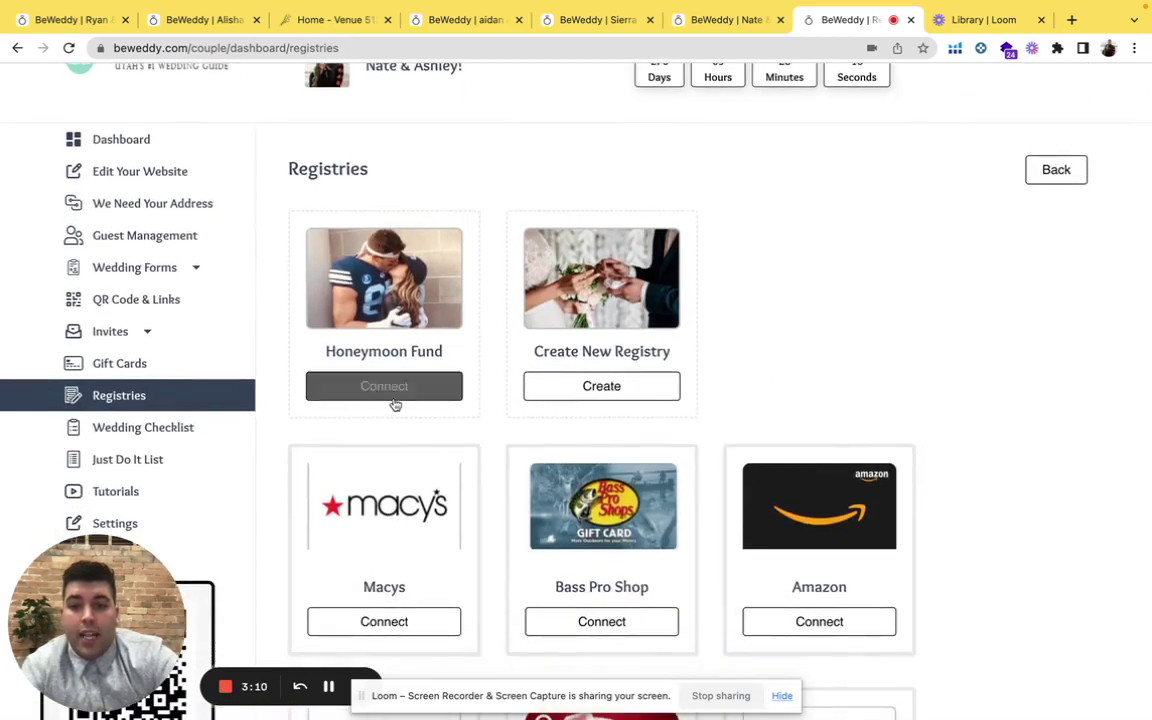
pyautogui.scroll(-2, 697, 478)
pyautogui.scroll(-5, 699, 481)
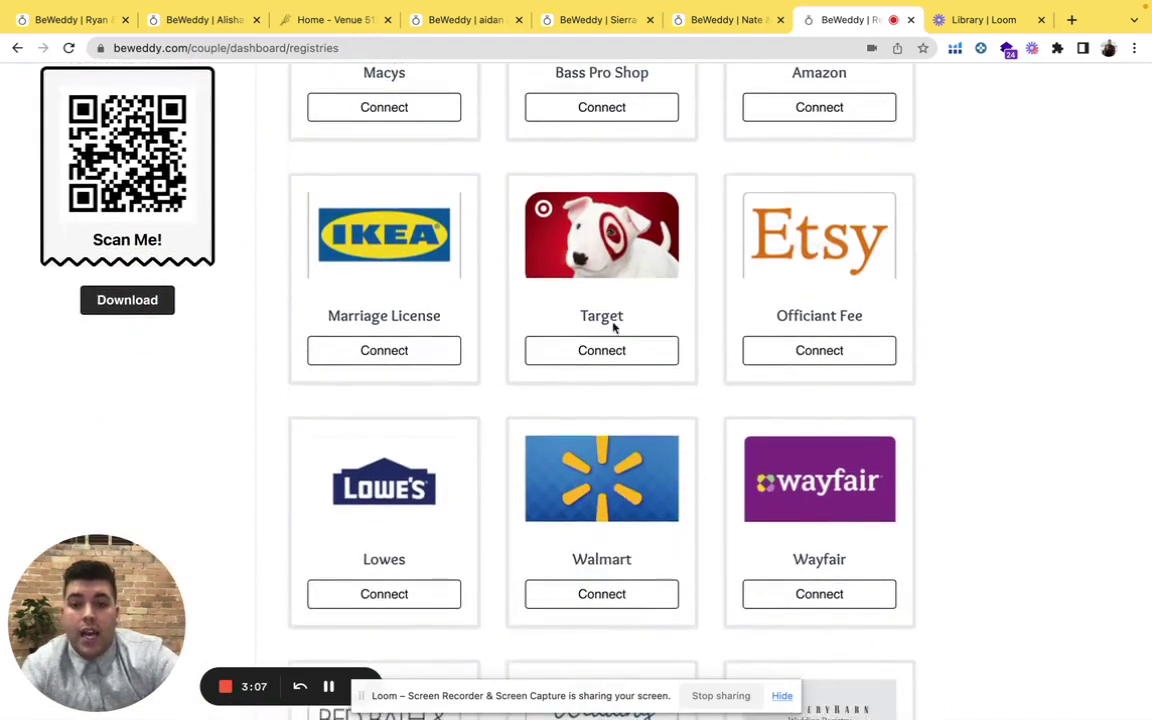
pyautogui.scroll(10, 612, 324)
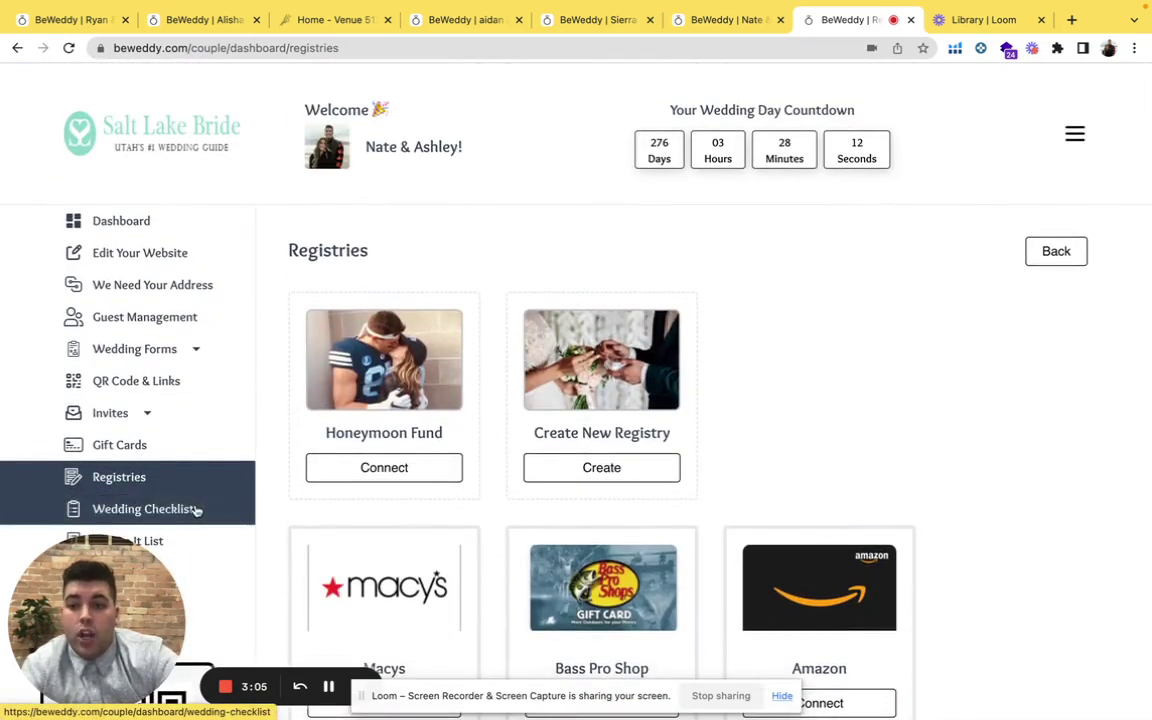
# Step: Open the Wedding Checklist timeline and review the 12 Months Out tasks
pyautogui.click(198, 511)
pyautogui.scroll(-3, 728, 506)
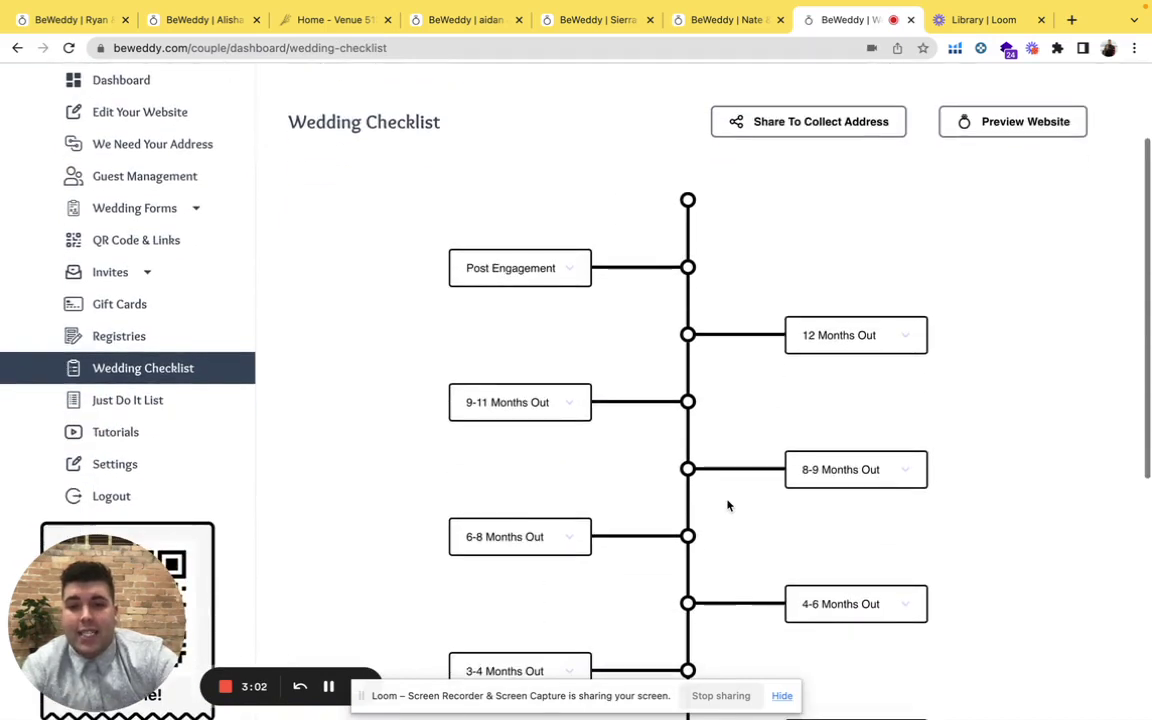
pyautogui.scroll(-1, 728, 506)
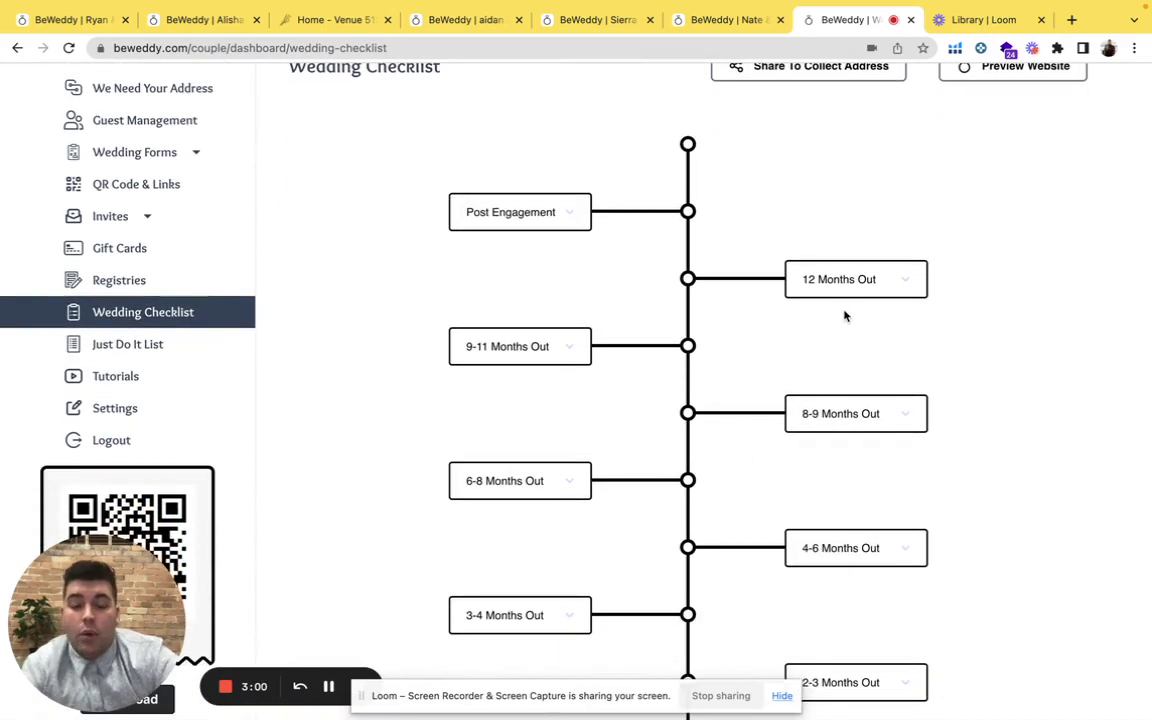
pyautogui.click(867, 282)
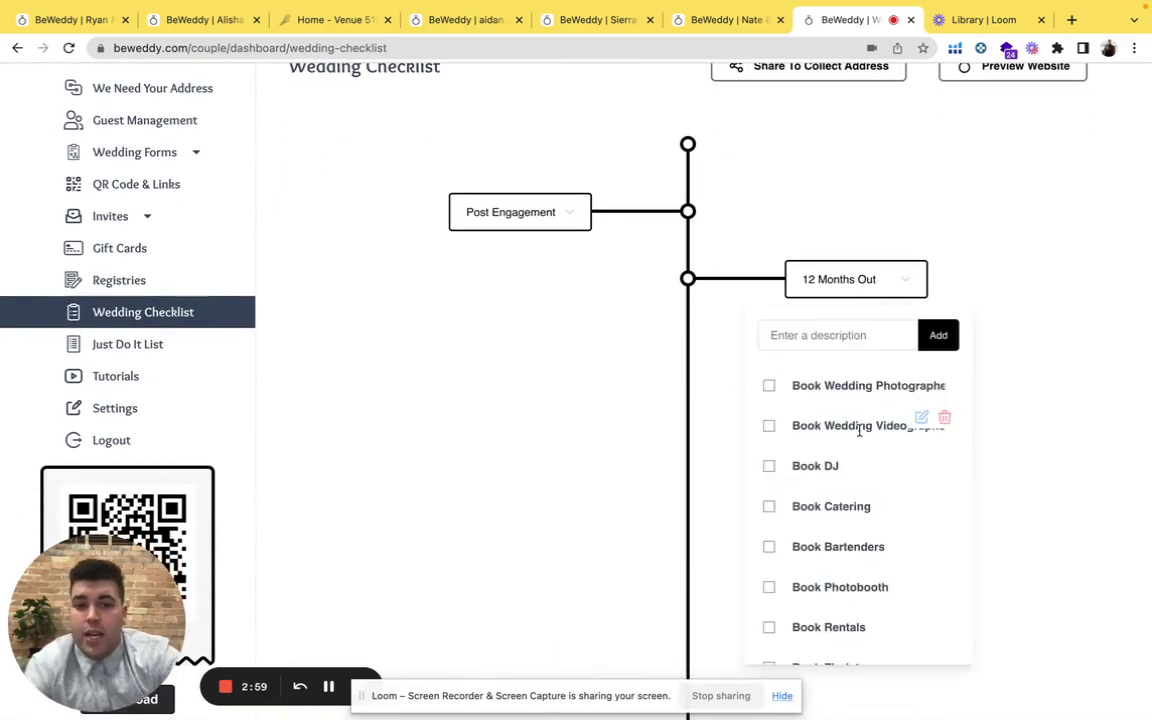
pyautogui.scroll(-5, 859, 430)
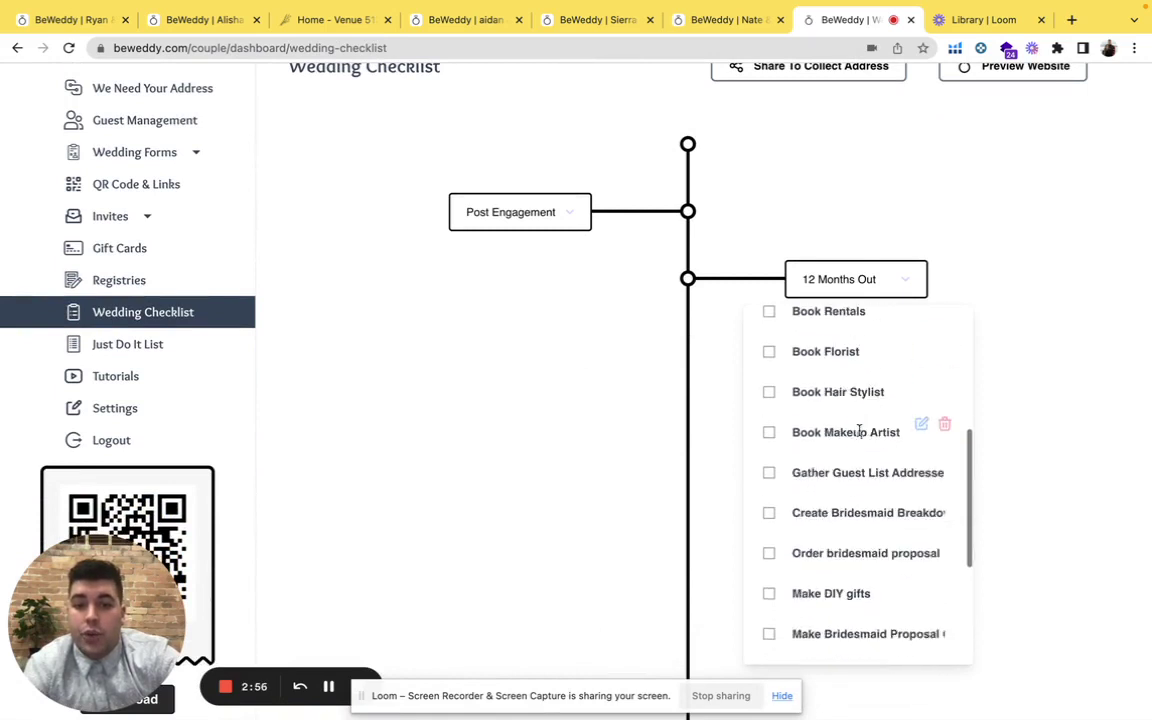
pyautogui.click(859, 290)
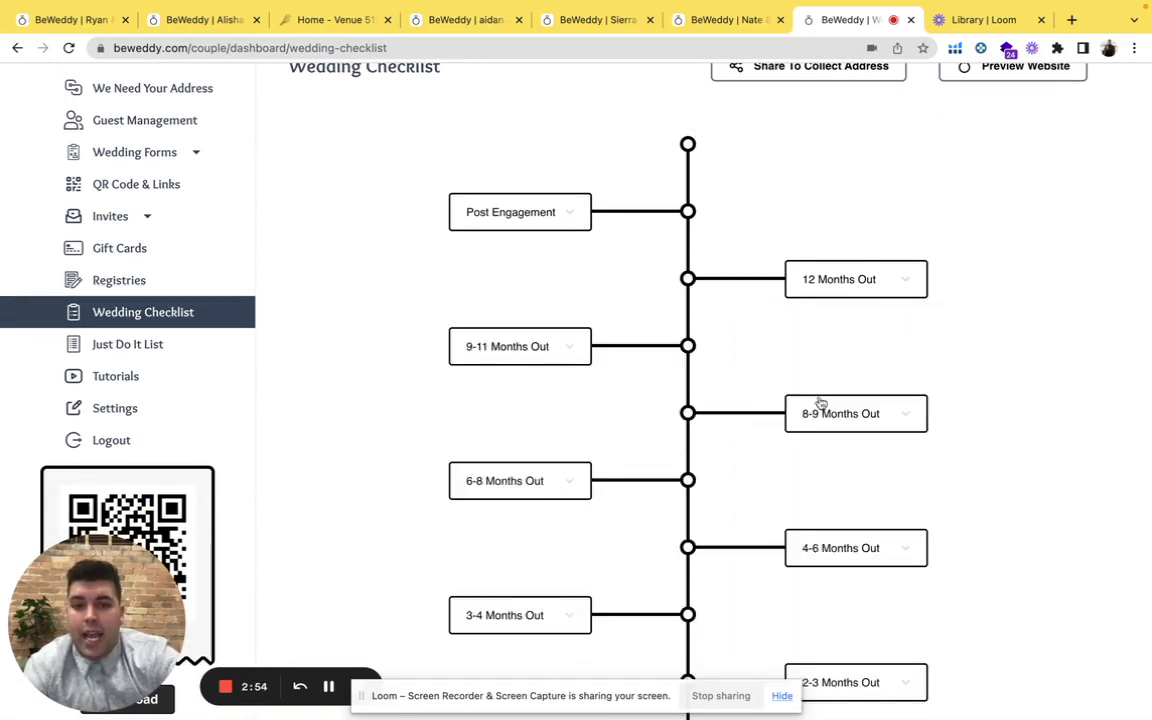
# Step: Review the 4-6 Months Out and 1-5 Days Out task lists, collapsing each afterwards
pyautogui.scroll(-3, 820, 402)
pyautogui.click(853, 357)
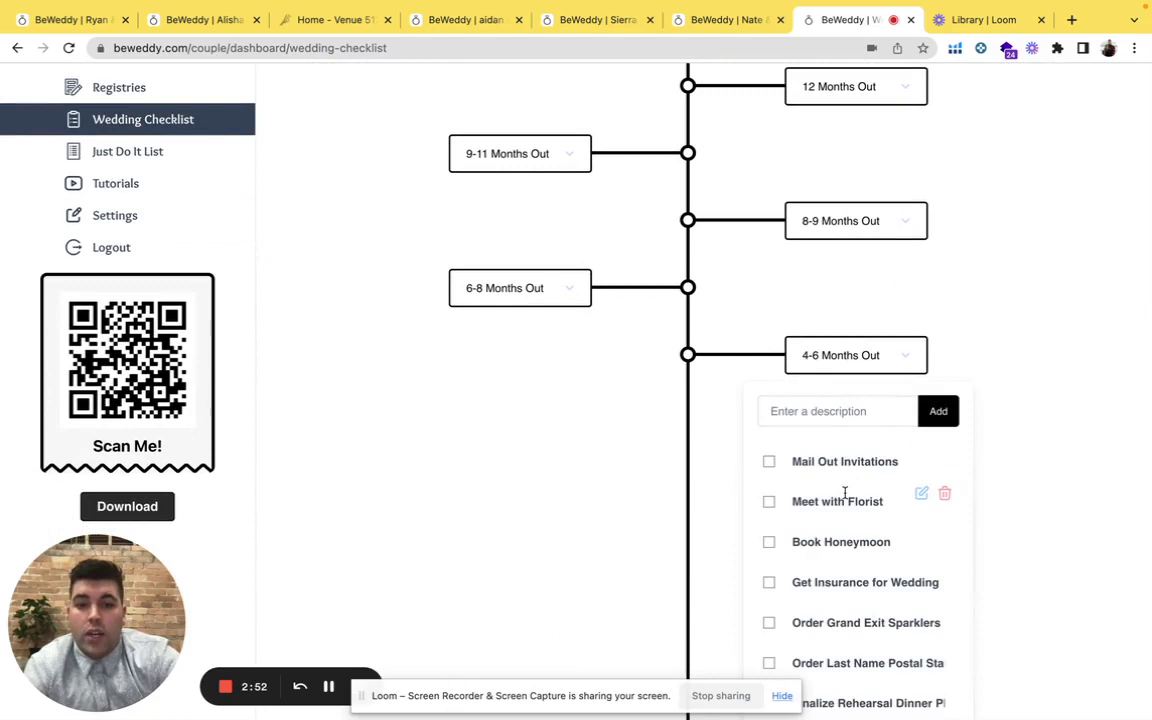
pyautogui.scroll(-3, 845, 492)
pyautogui.click(681, 483)
pyautogui.scroll(-2, 679, 484)
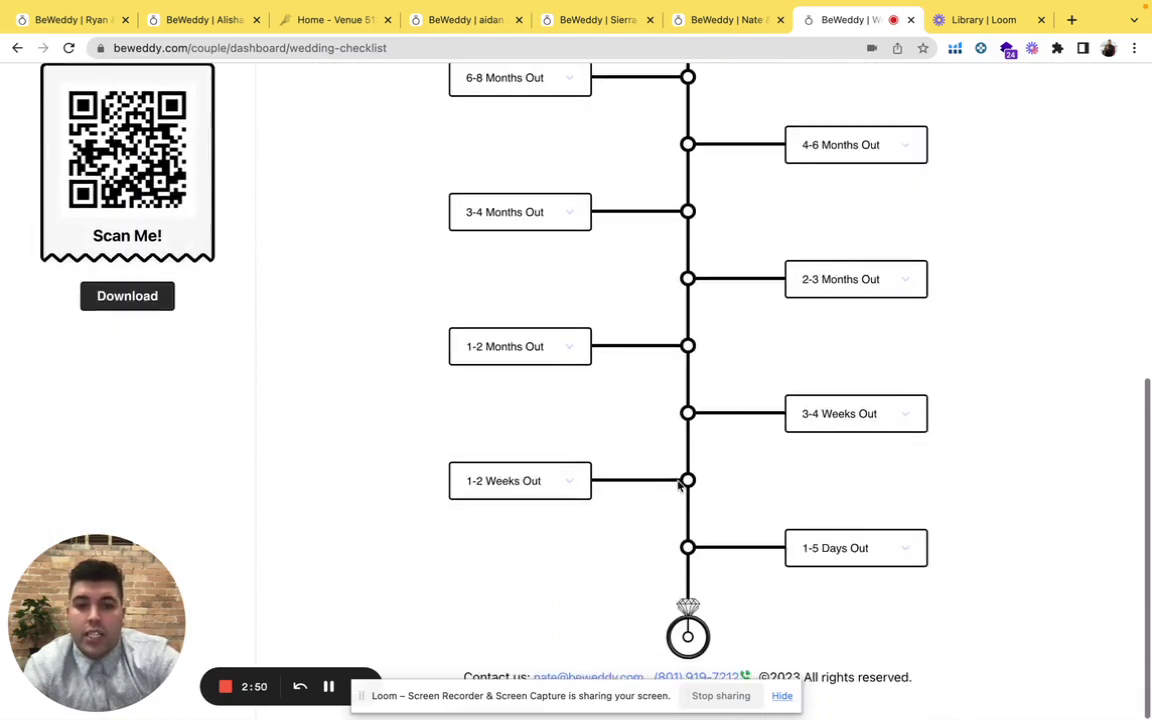
pyautogui.click(856, 548)
pyautogui.scroll(-2, 856, 545)
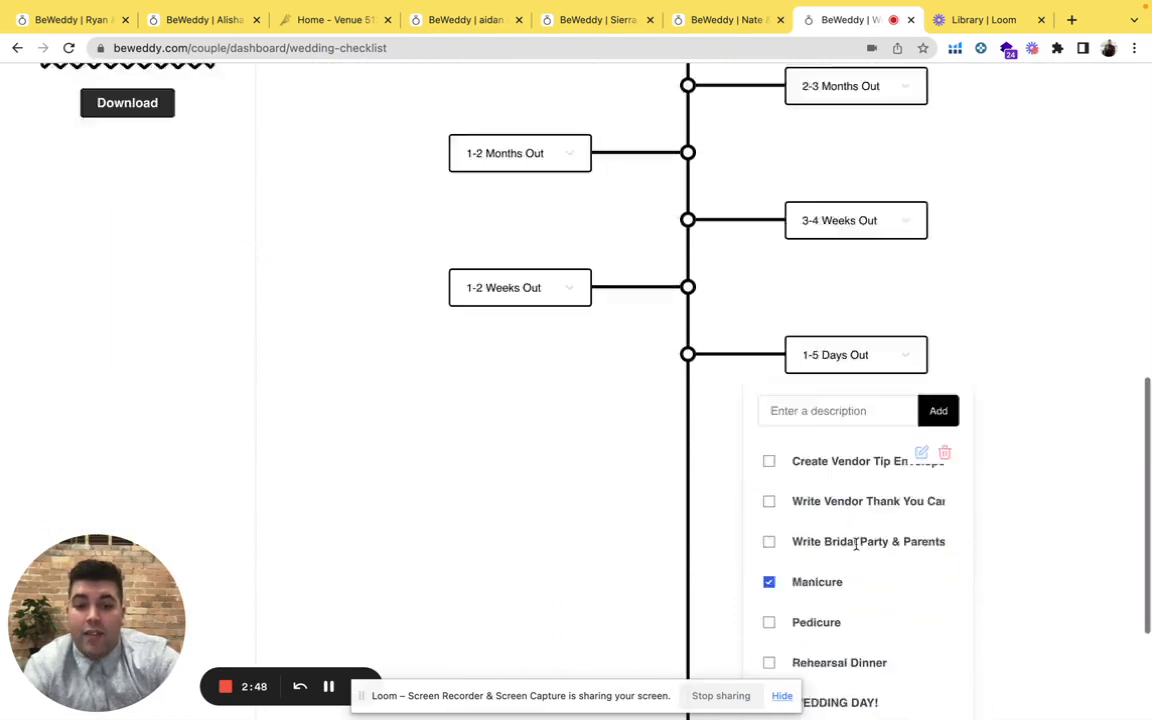
pyautogui.scroll(-2, 856, 545)
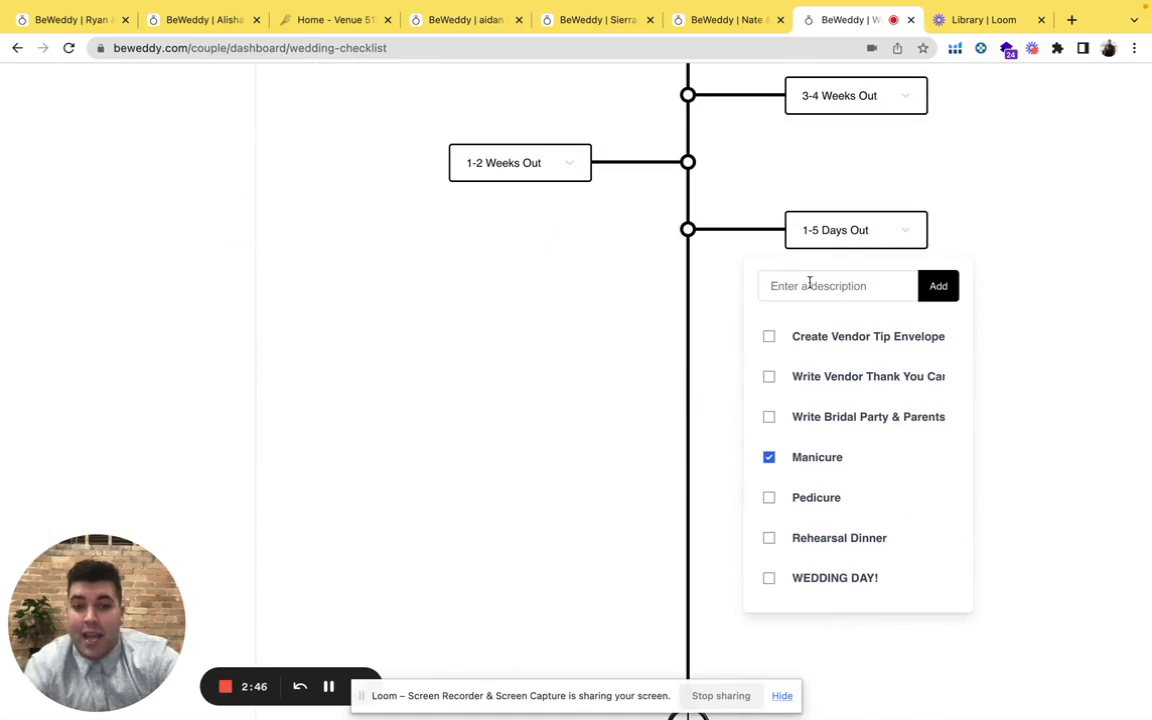
pyautogui.click(858, 232)
pyautogui.scroll(10, 694, 309)
pyautogui.scroll(-3, 398, 447)
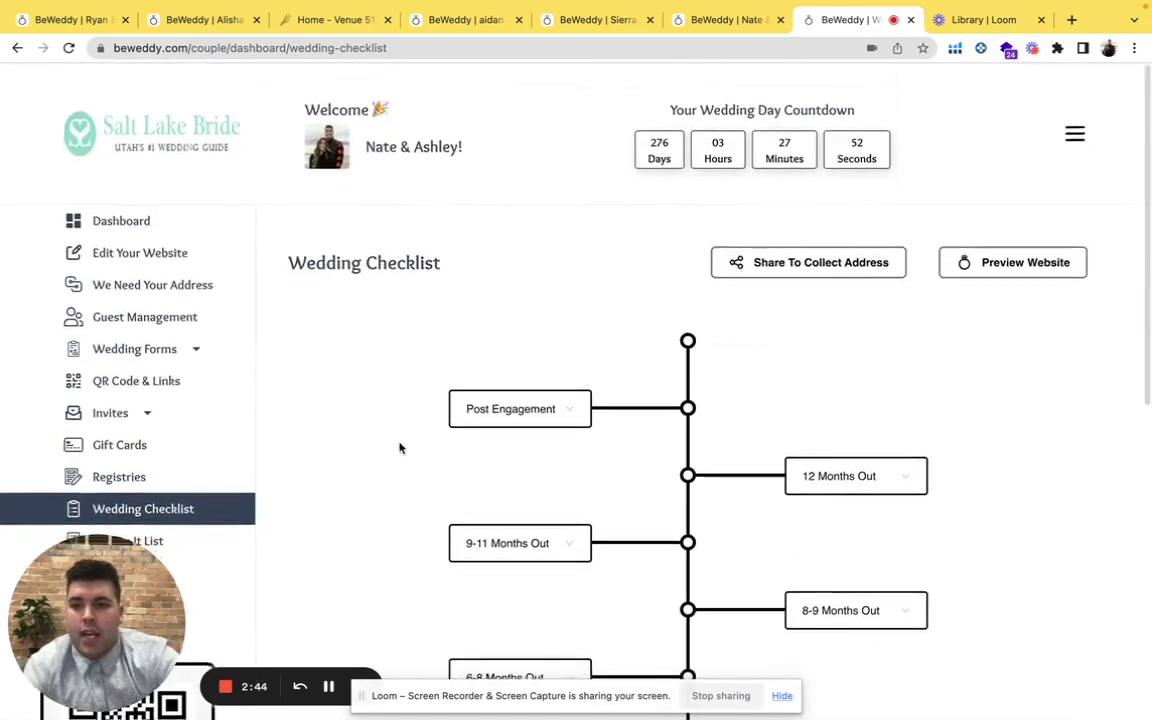
# Step: Review the Just Do It list with its four crossed-off tasks
pyautogui.click(127, 391)
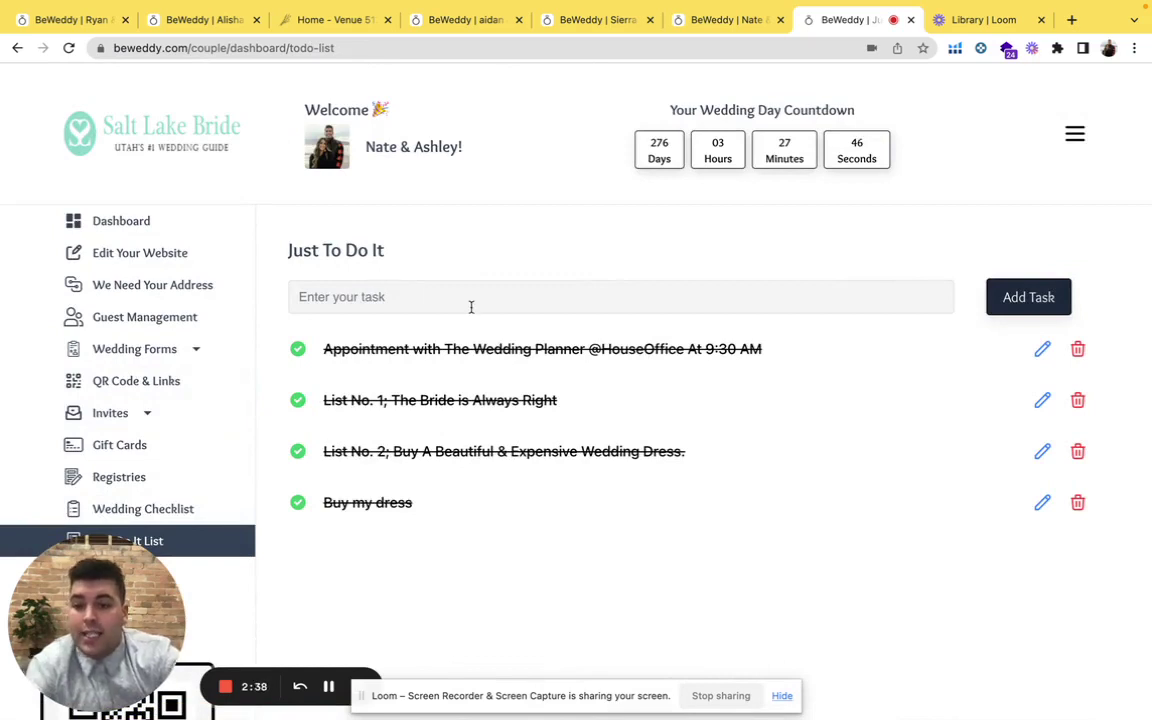
pyautogui.scroll(-3, 297, 376)
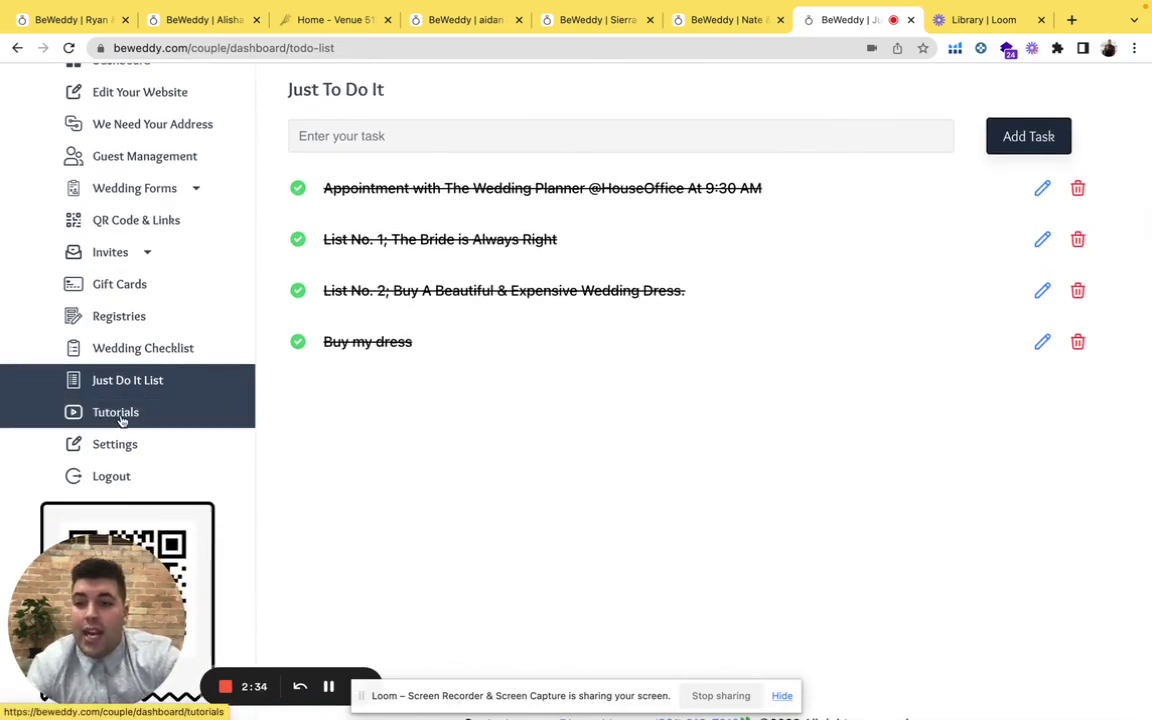
pyautogui.scroll(3, 676, 427)
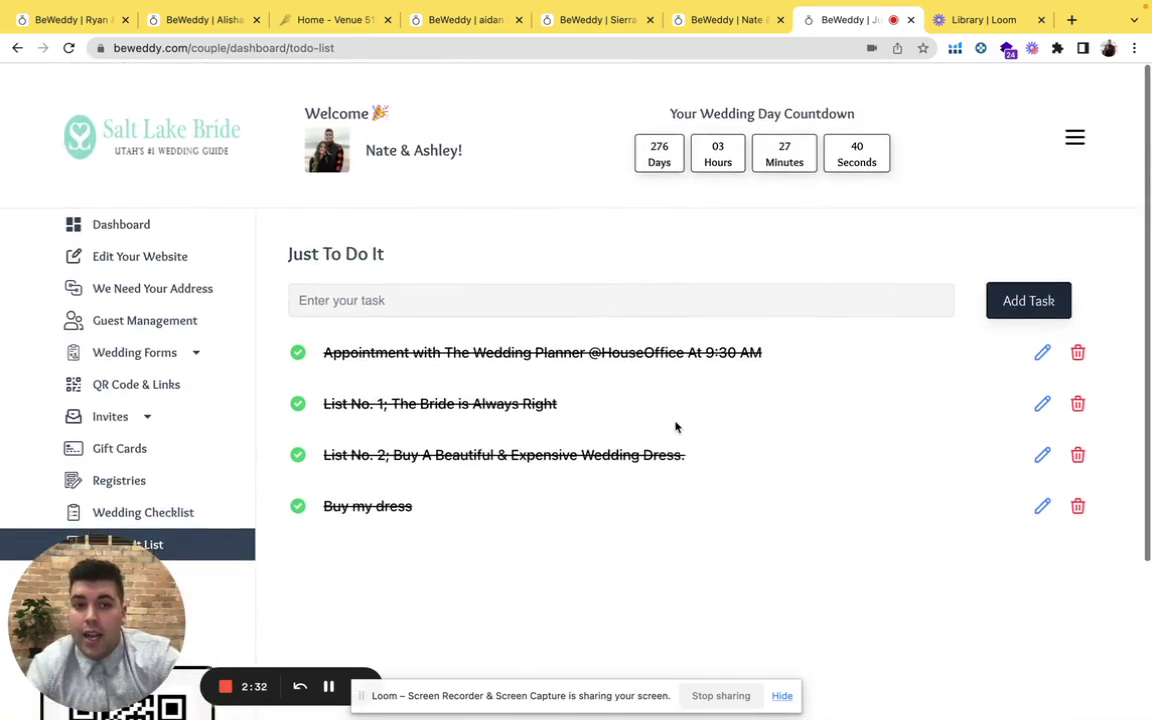
# Step: Return to the Dashboard and view Your Apps and the Wedding Stats
pyautogui.click(131, 225)
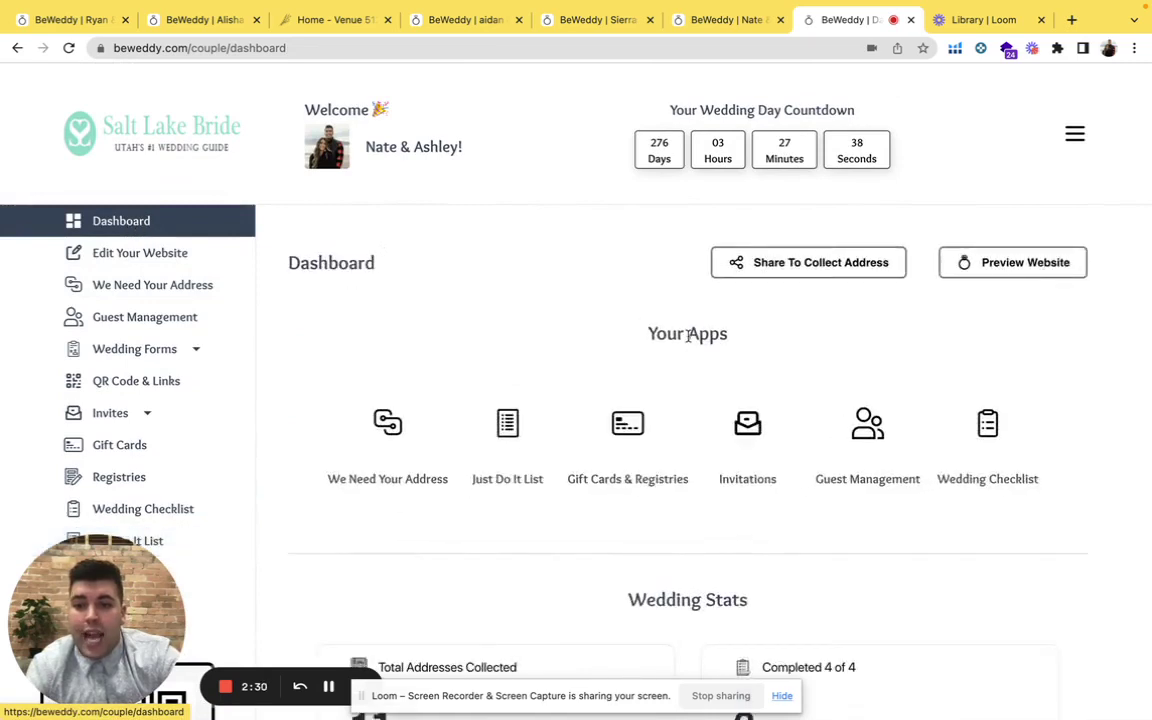
pyautogui.scroll(-3, 687, 334)
pyautogui.scroll(-1, 688, 341)
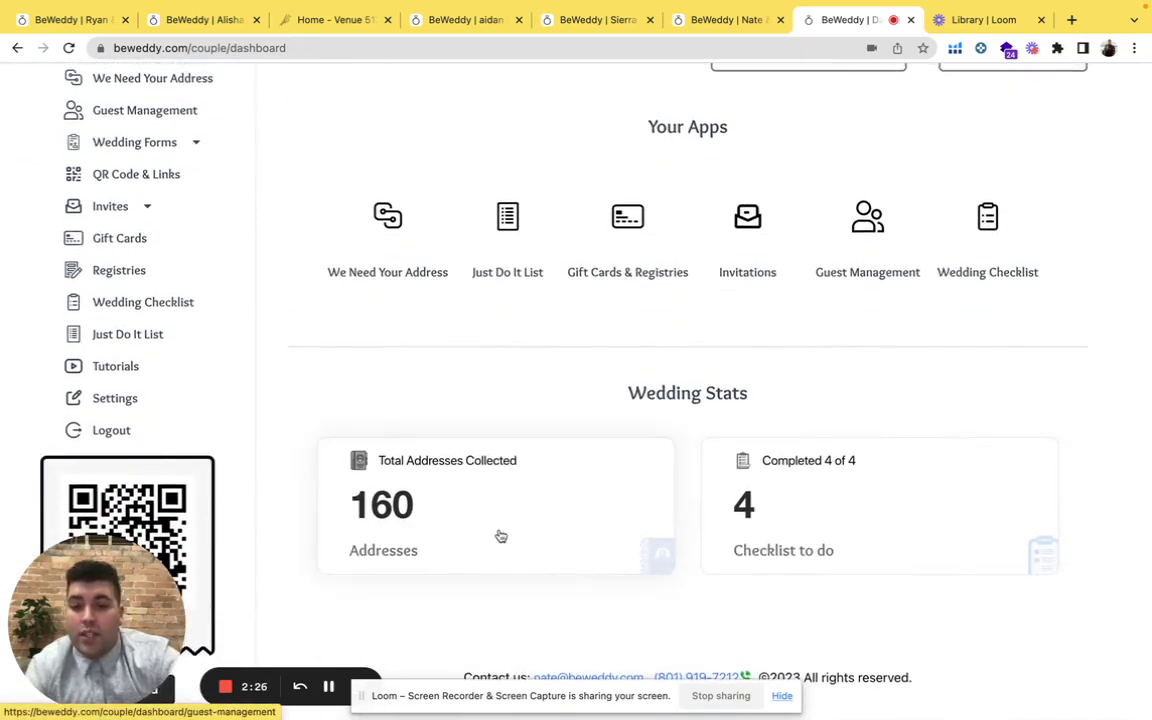
# Step: Open Guest Management, scan the guest table, and export it as rsvp-list.csv
pyautogui.click(873, 226)
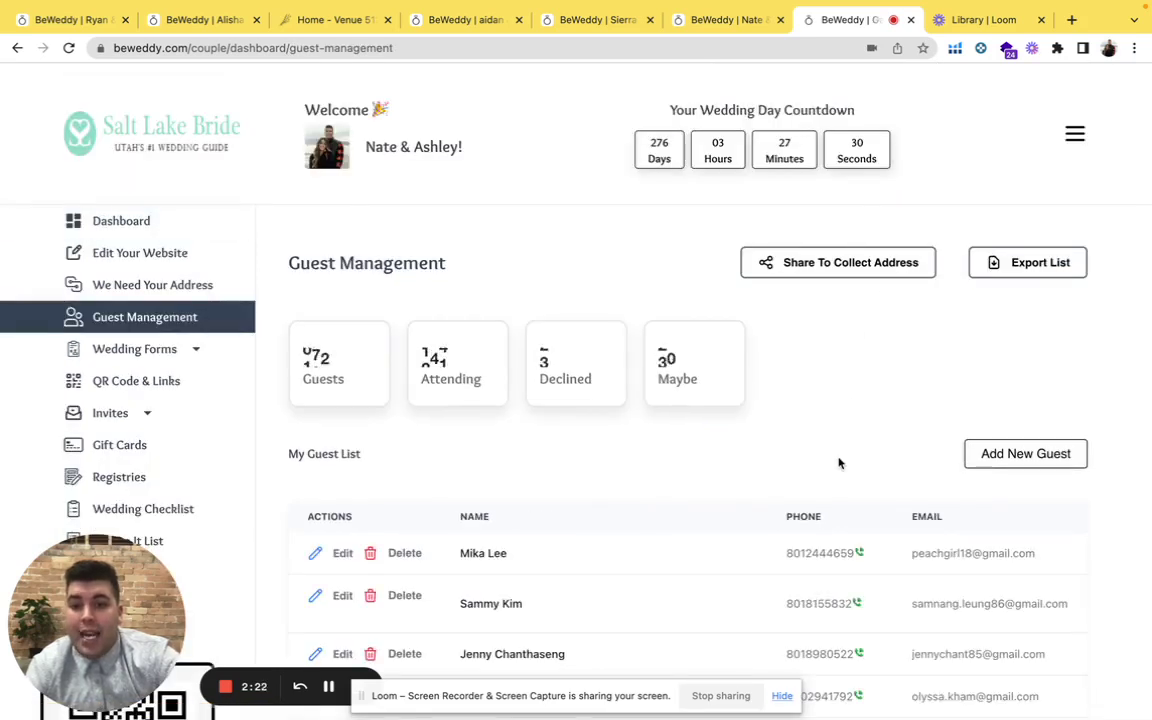
pyautogui.scroll(-2, 838, 463)
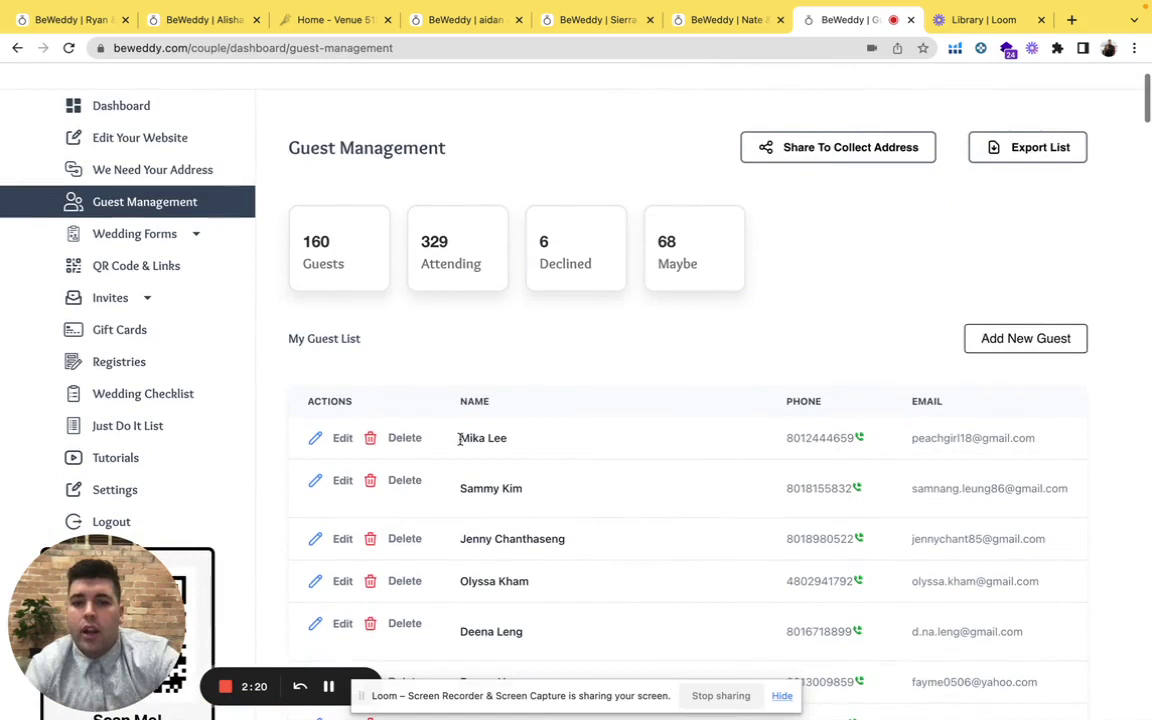
pyautogui.hscroll(10, 628, 491)
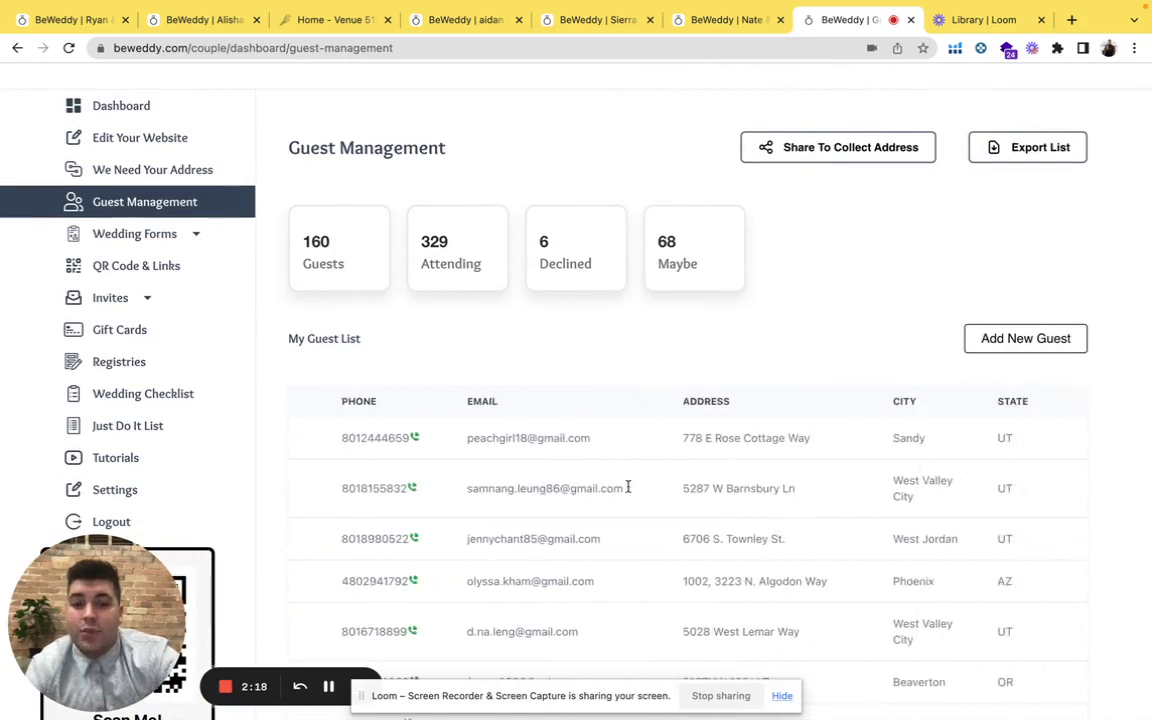
pyautogui.hscroll(2, 628, 491)
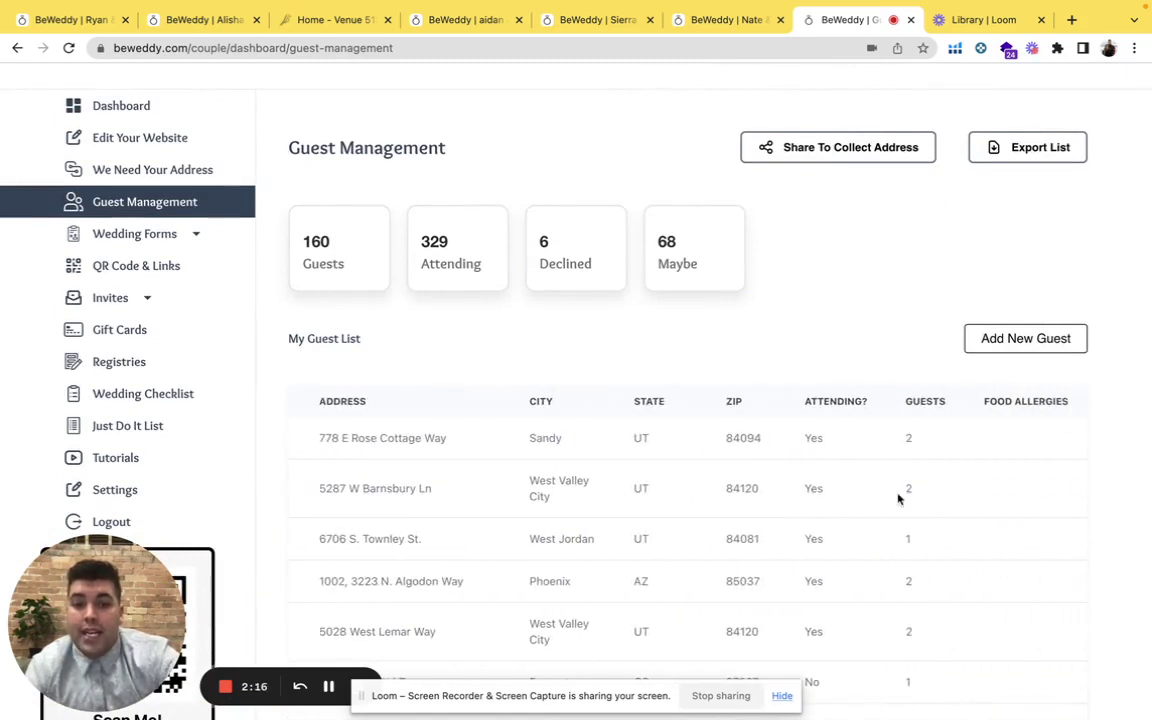
pyautogui.hscroll(-10, 907, 441)
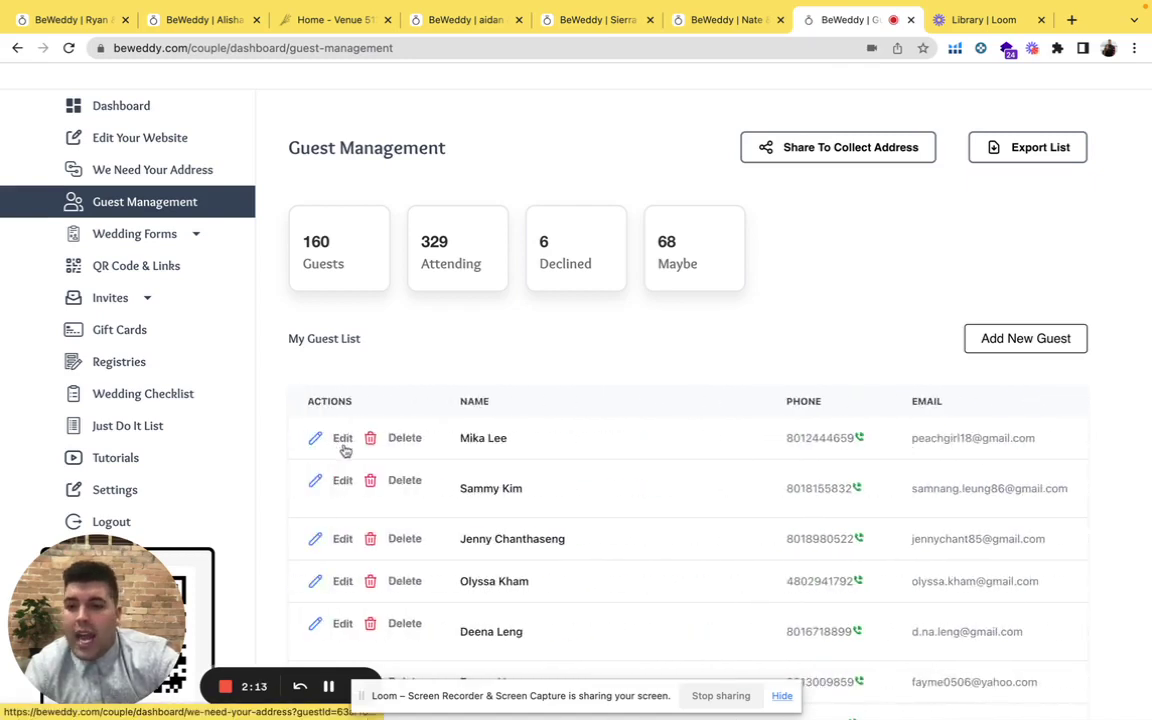
pyautogui.scroll(2, 777, 378)
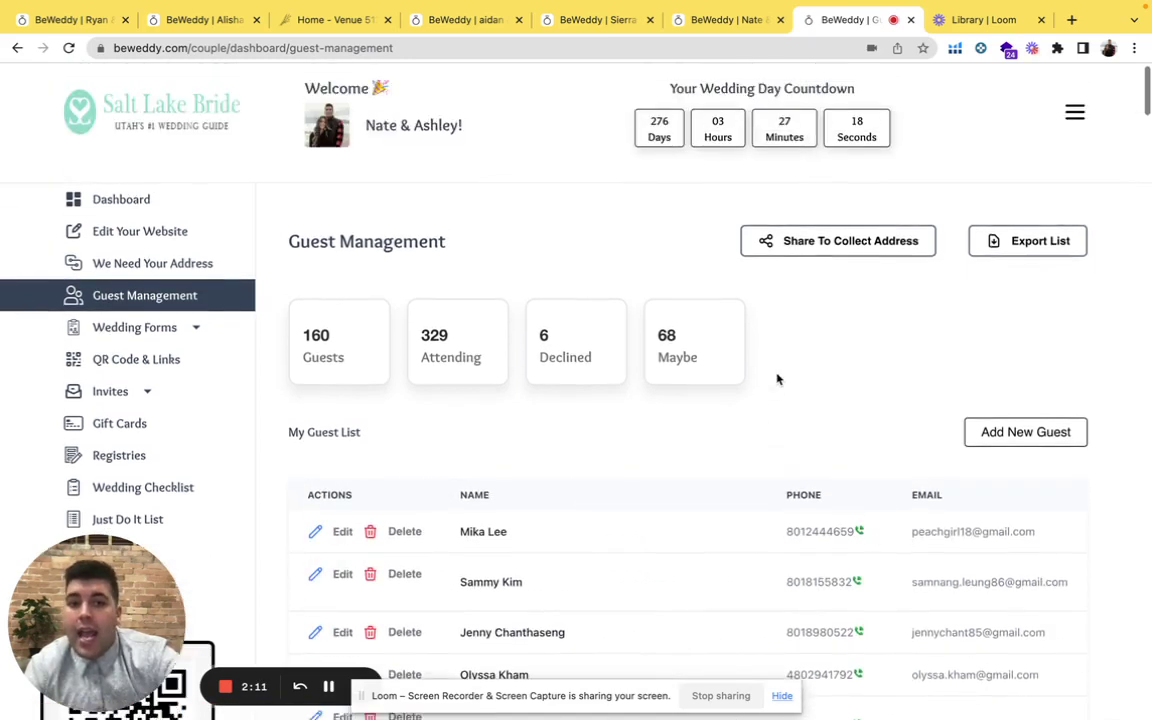
pyautogui.click(1055, 256)
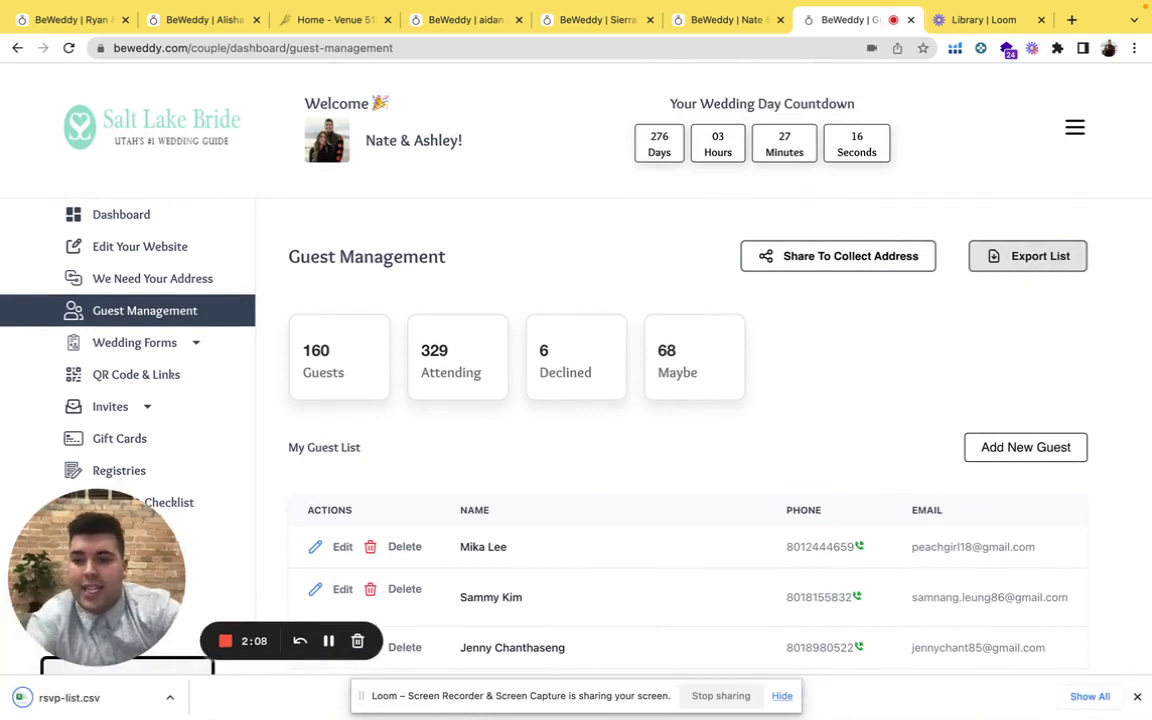
pyautogui.moveTo(151, 706)
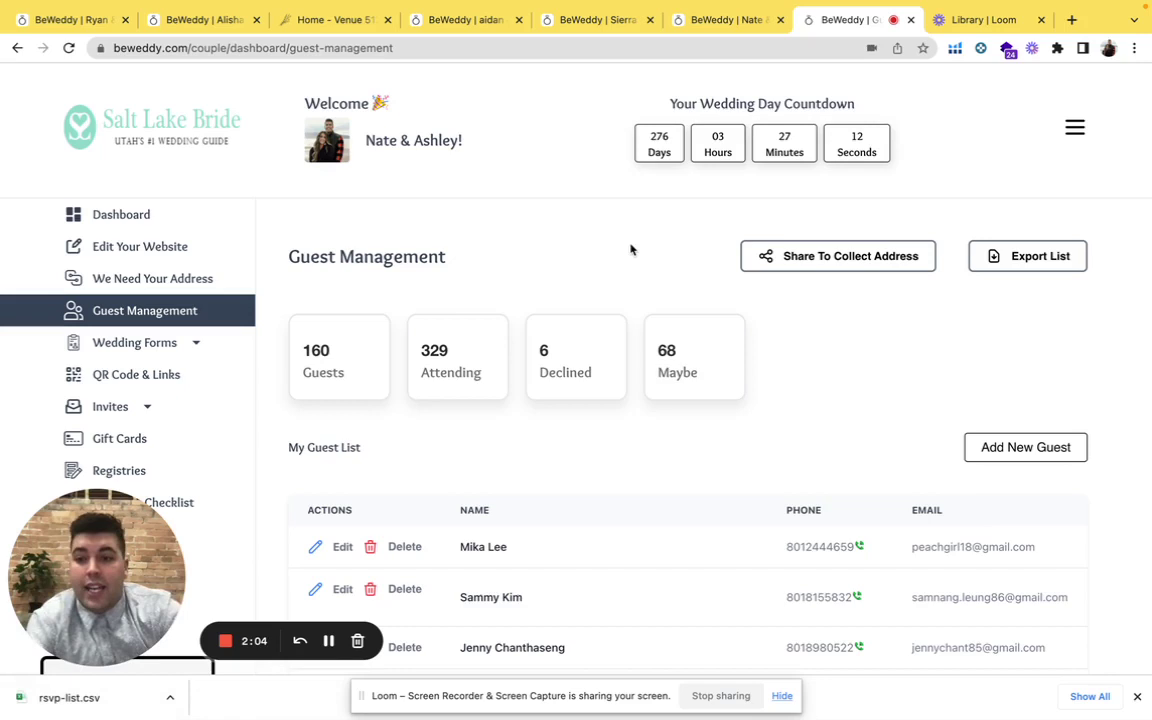
# Step: Under Invites > Text Invites, choose MMS and select All (148) guests as recipients
pyautogui.click(123, 408)
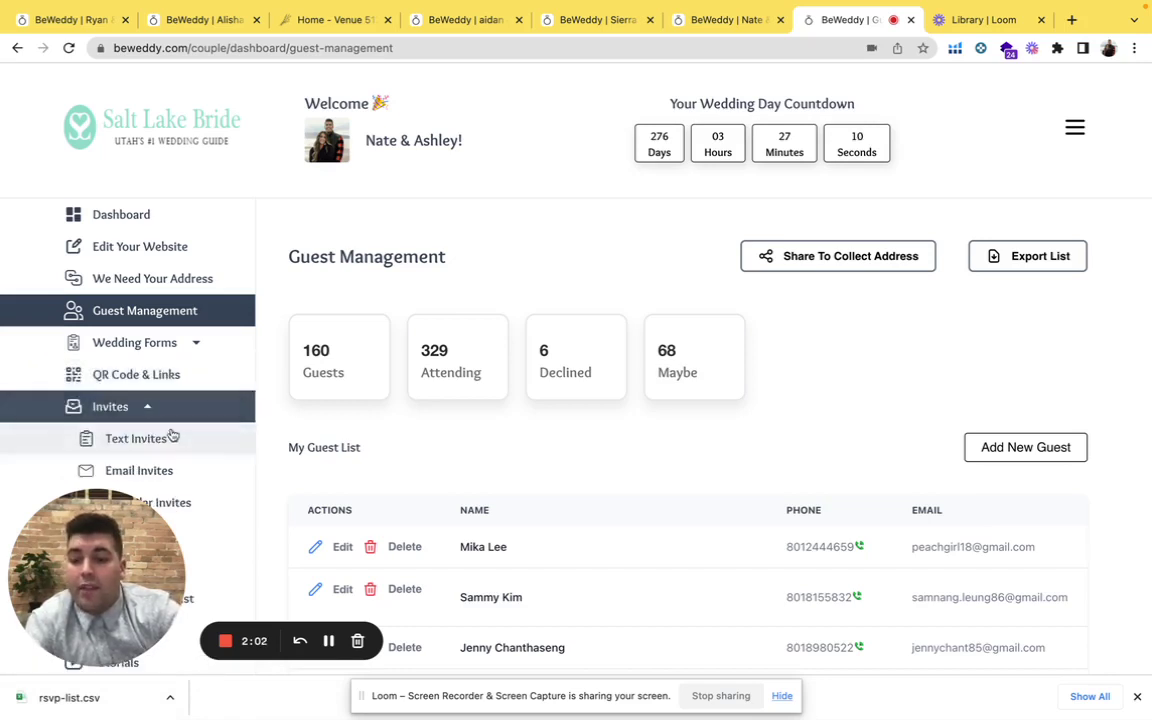
pyautogui.click(172, 437)
pyautogui.scroll(-2, 419, 355)
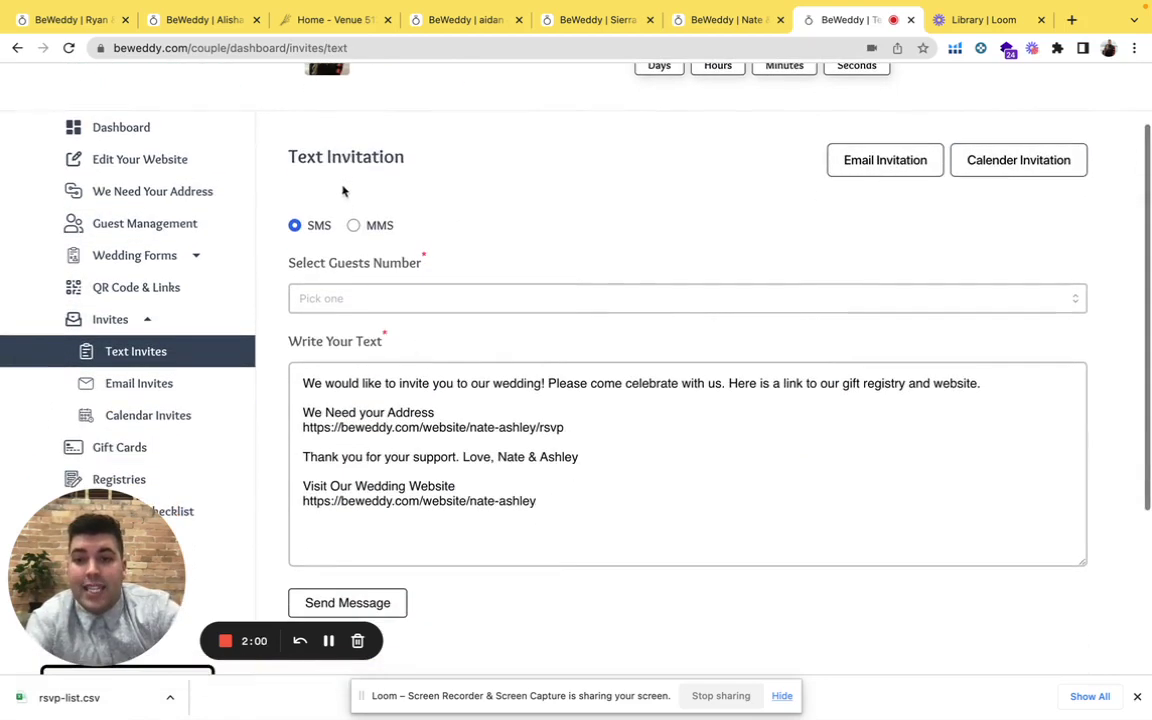
pyautogui.click(353, 227)
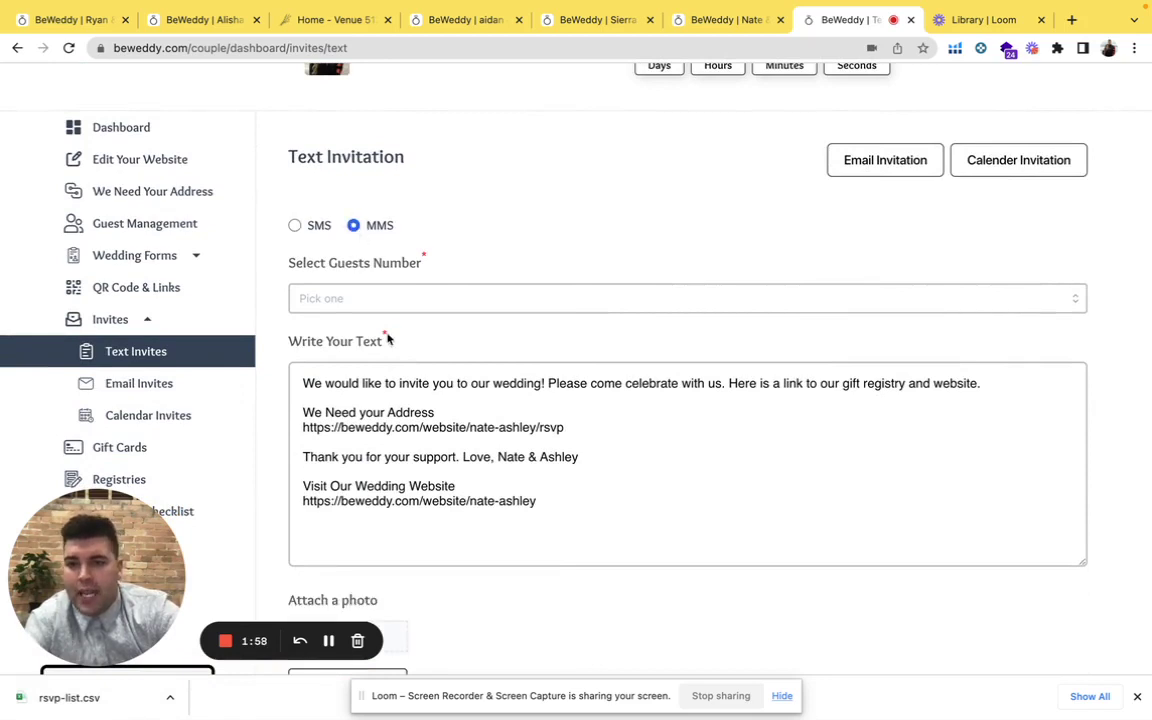
pyautogui.scroll(-3, 388, 340)
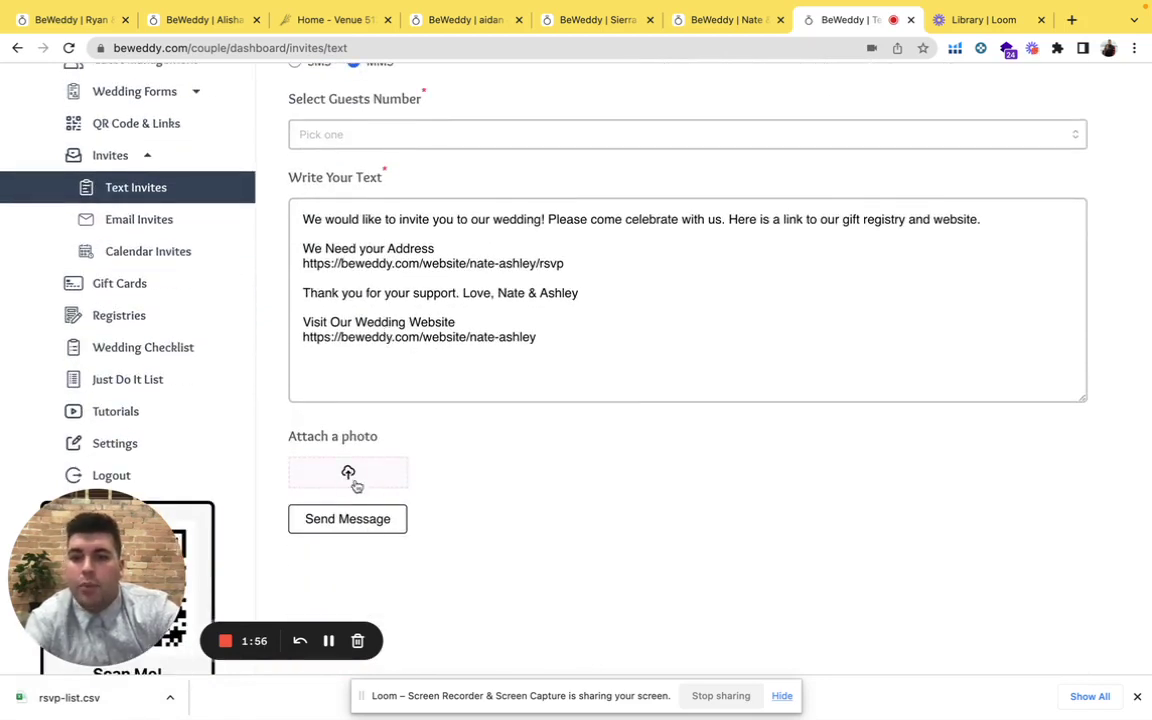
pyautogui.click(350, 124)
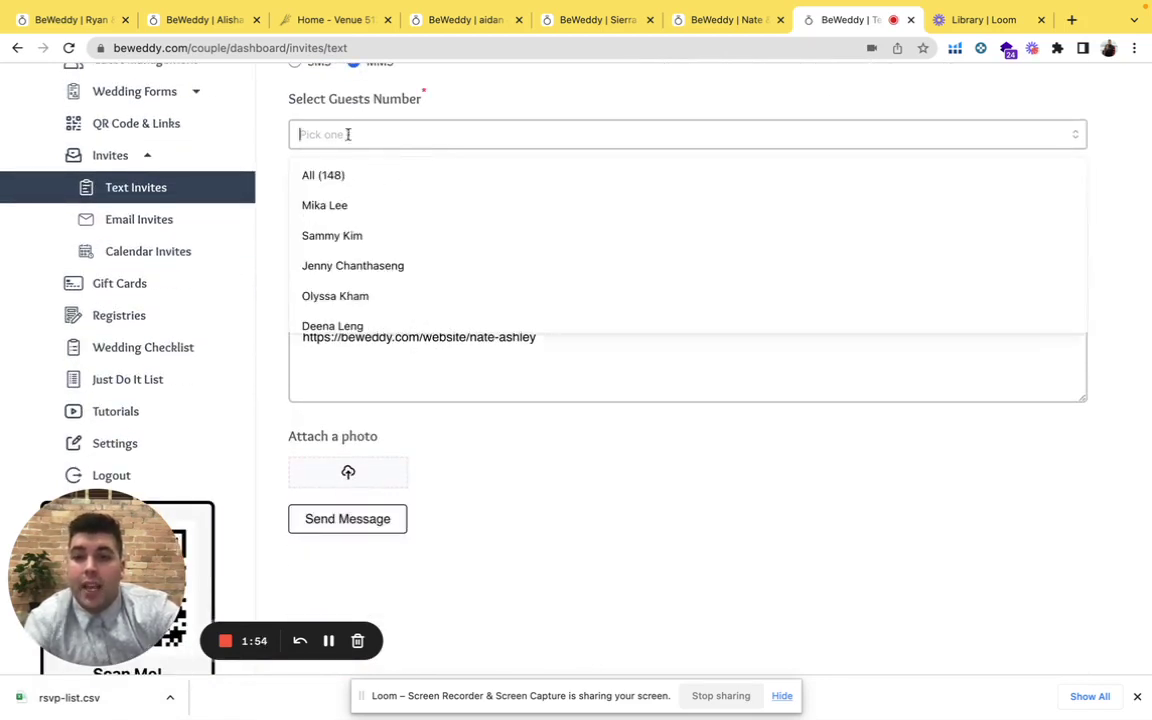
pyautogui.click(342, 173)
pyautogui.click(440, 420)
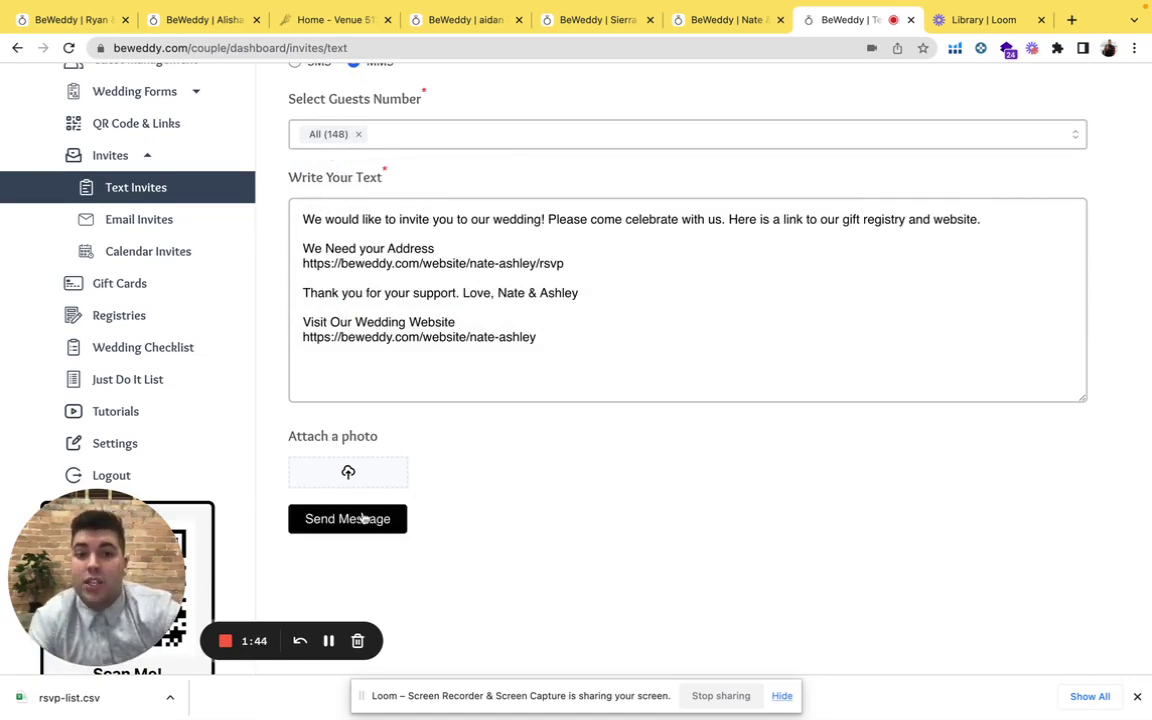
pyautogui.scroll(5, 469, 452)
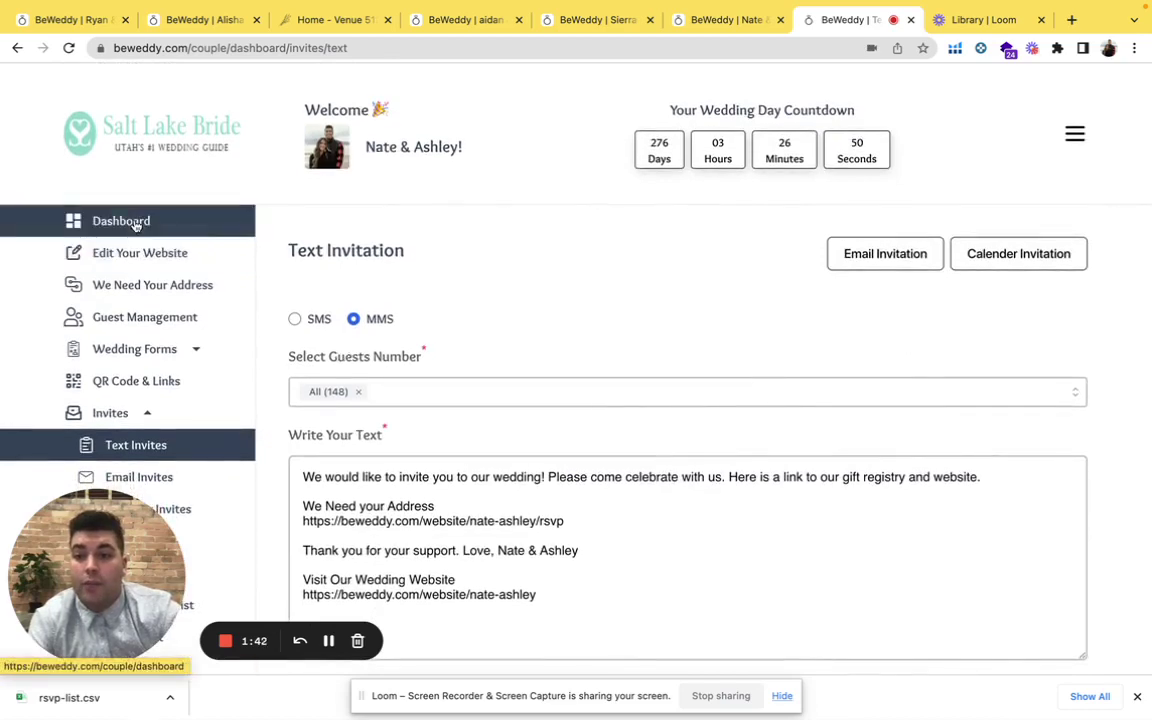
# Step: From the Dashboard, preview the wedding website and select its address to copy
pyautogui.click(139, 224)
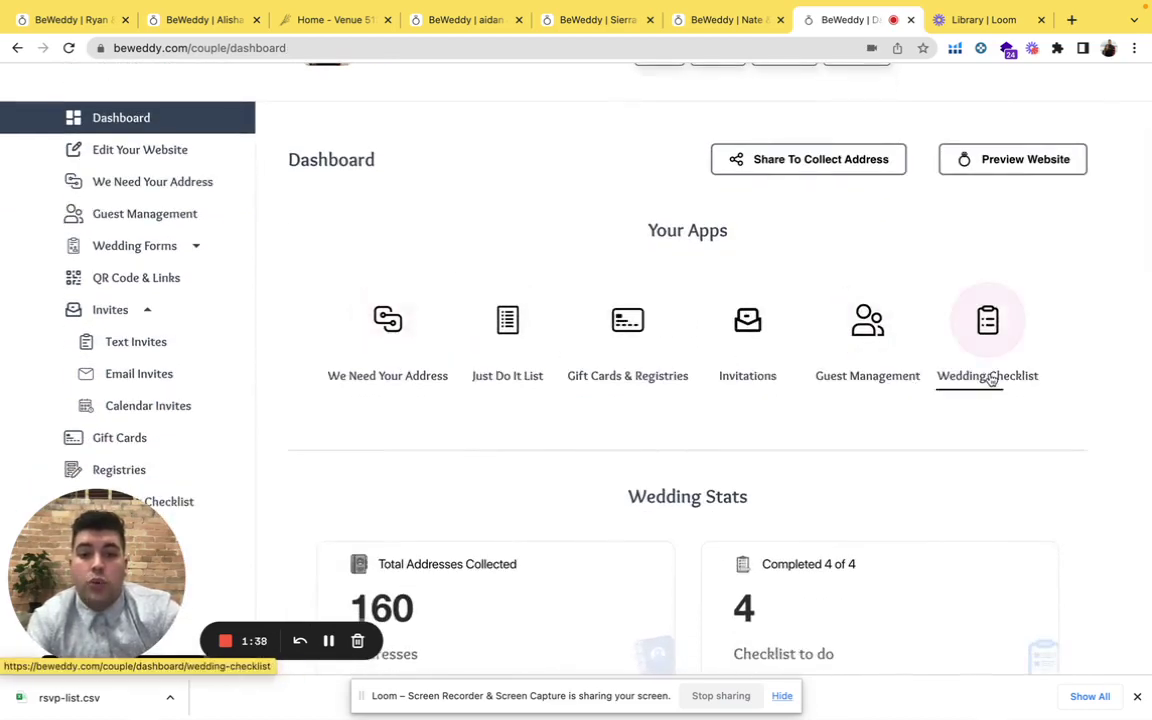
pyautogui.scroll(2, 990, 378)
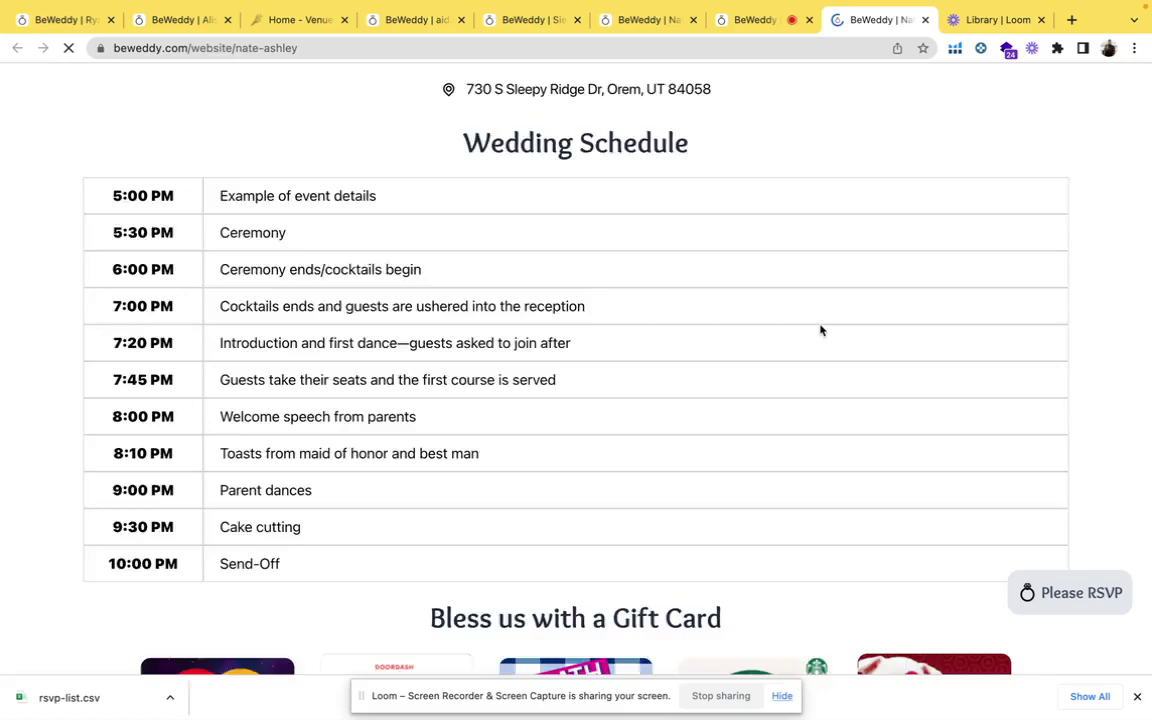
pyautogui.scroll(3, 821, 331)
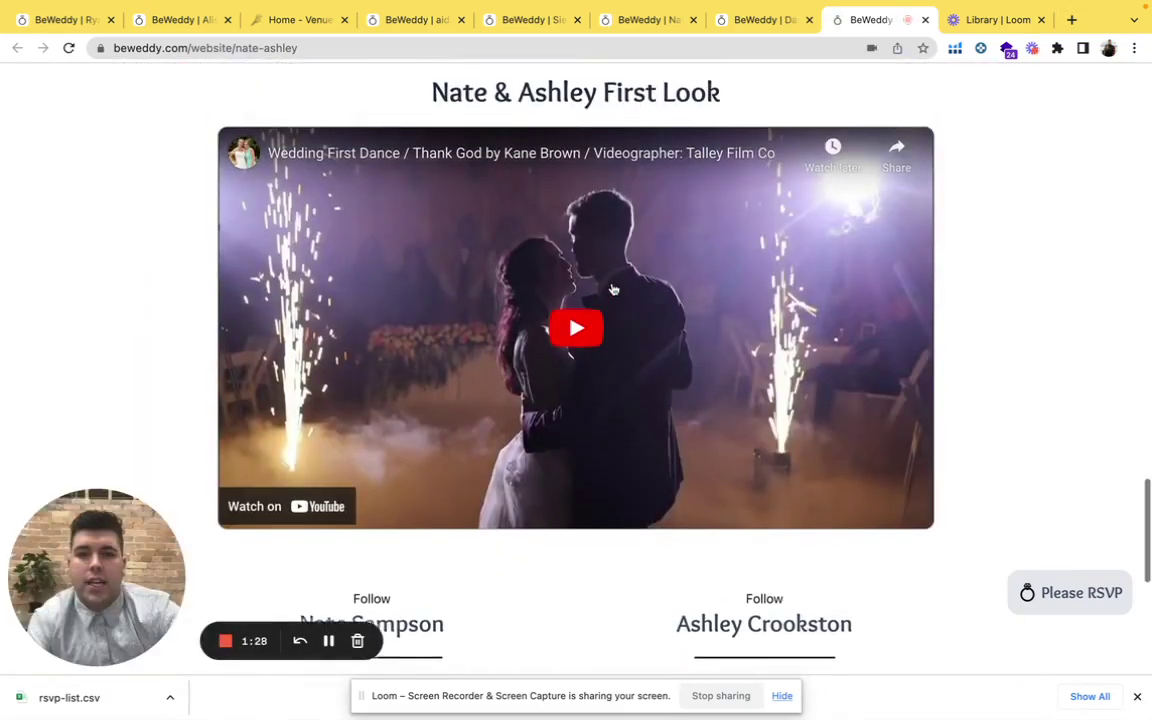
pyautogui.scroll(20, 614, 290)
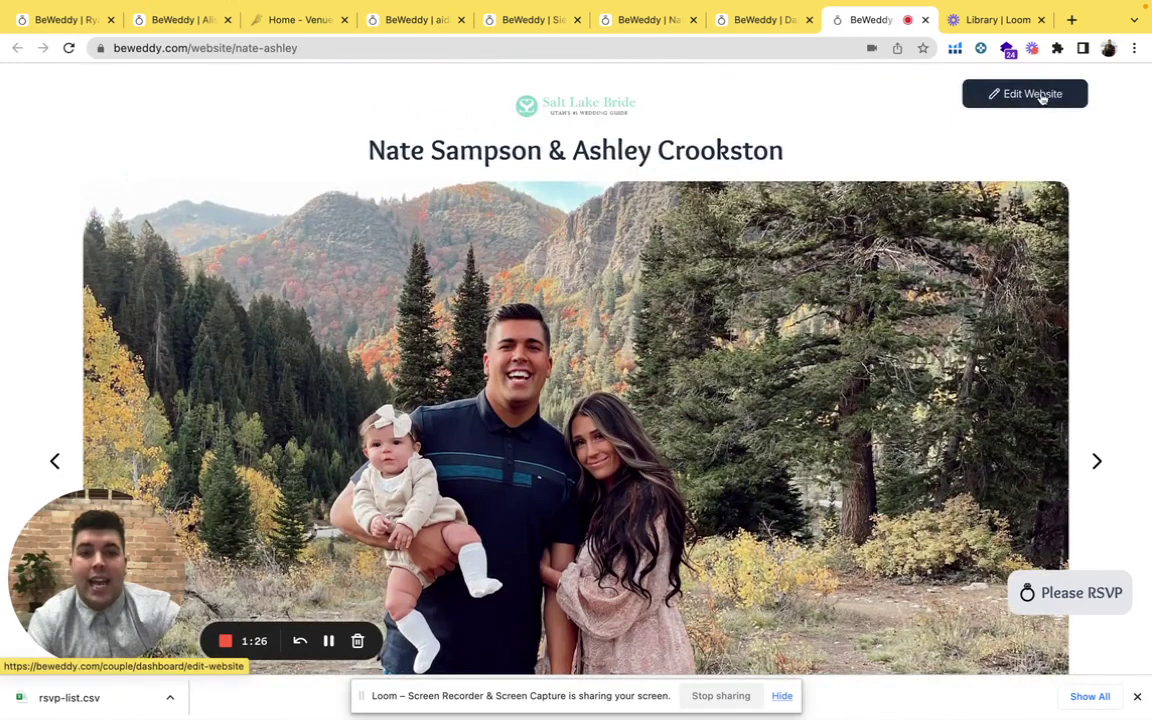
pyautogui.click(279, 50)
pyautogui.press('super+c')
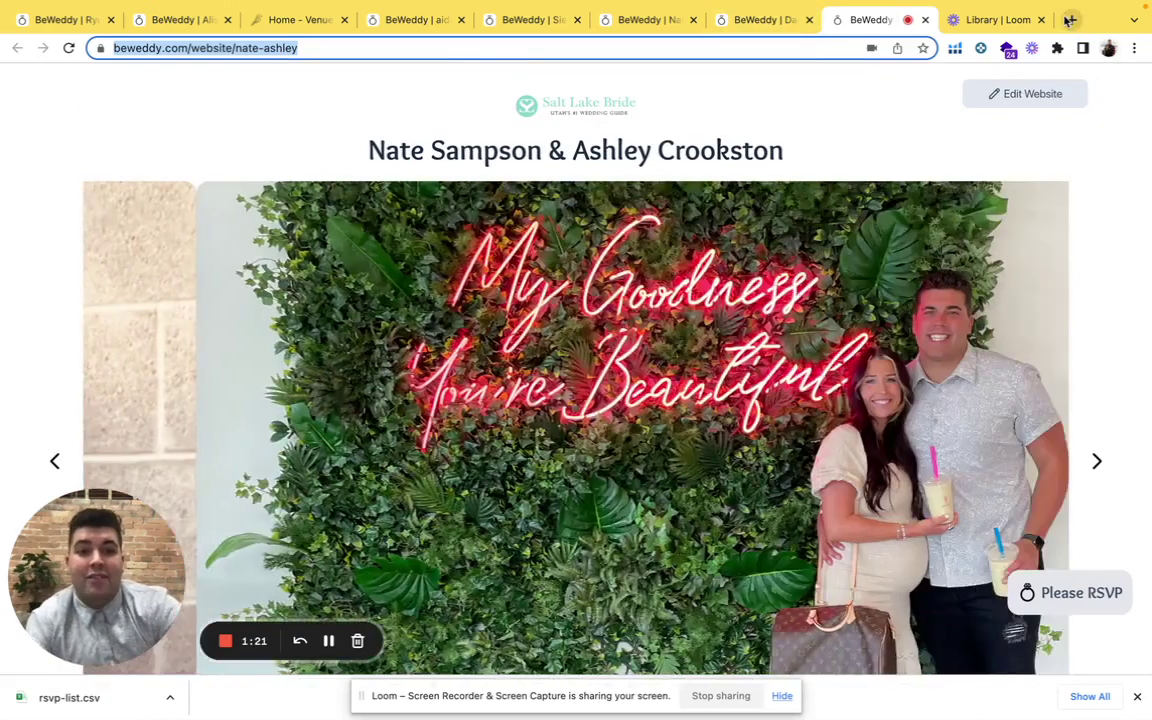
# Step: In a new tab, search Google for 'facebook'
pyautogui.hotkey('ctrl', 't')
pyautogui.click(554, 340)
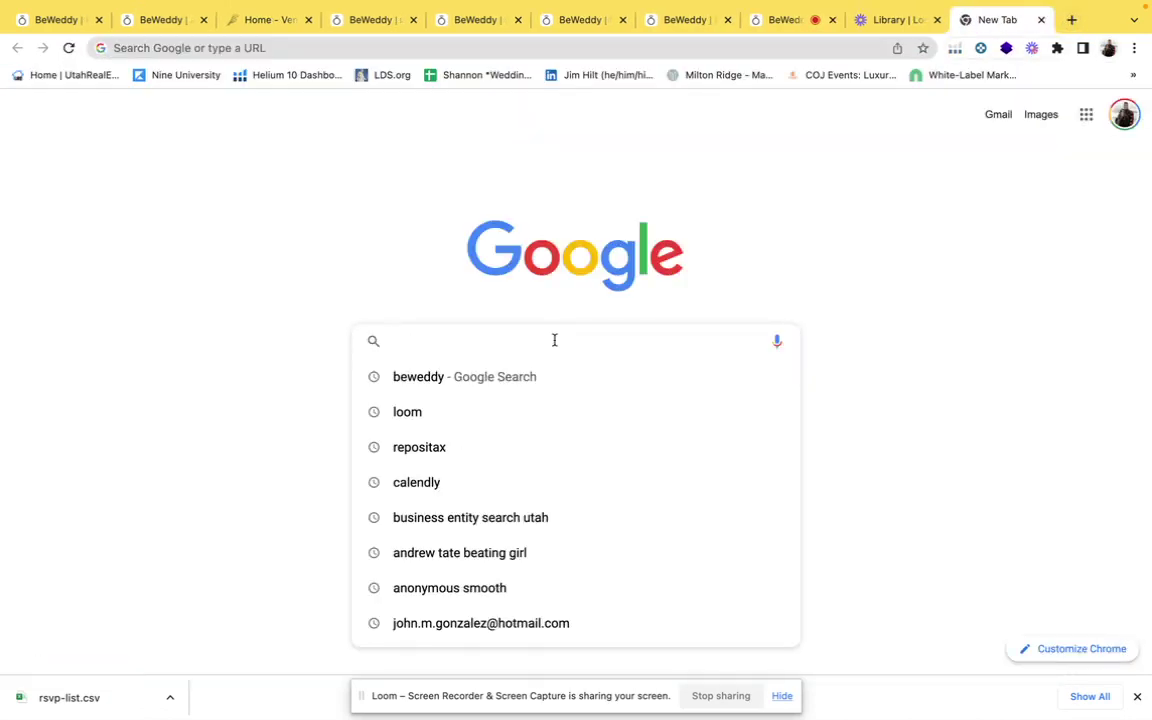
pyautogui.write('facb')
pyautogui.press('BackSpace')
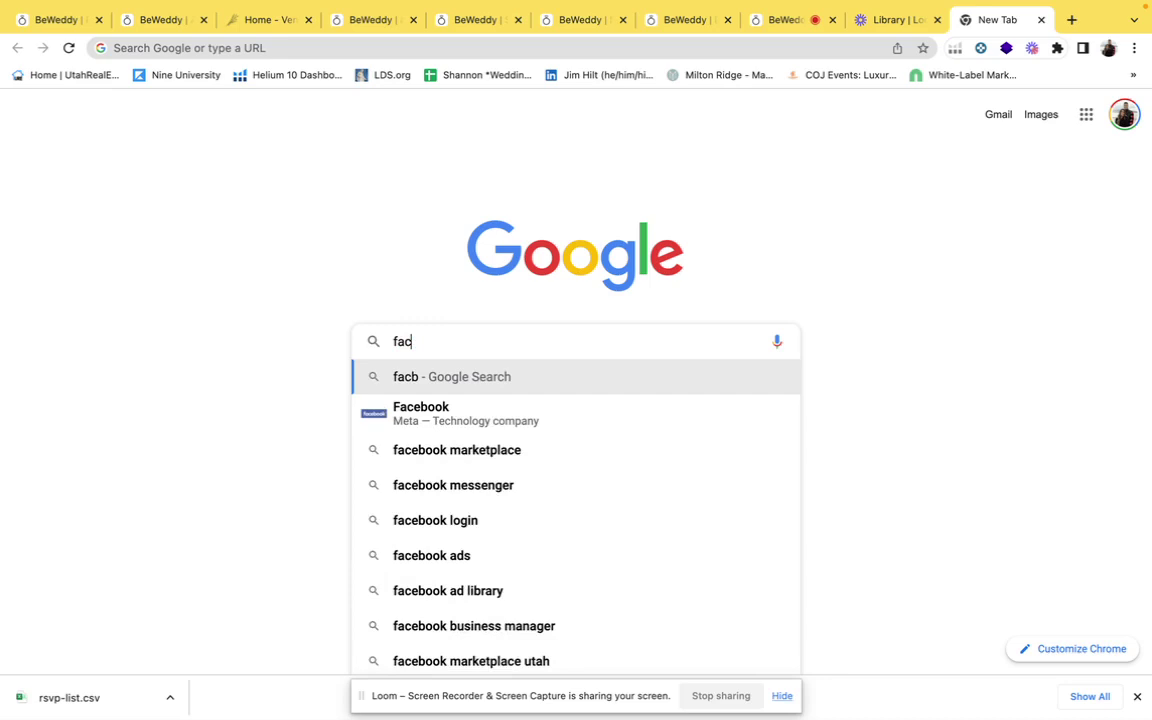
pyautogui.write('ebook')
pyautogui.press('Return')
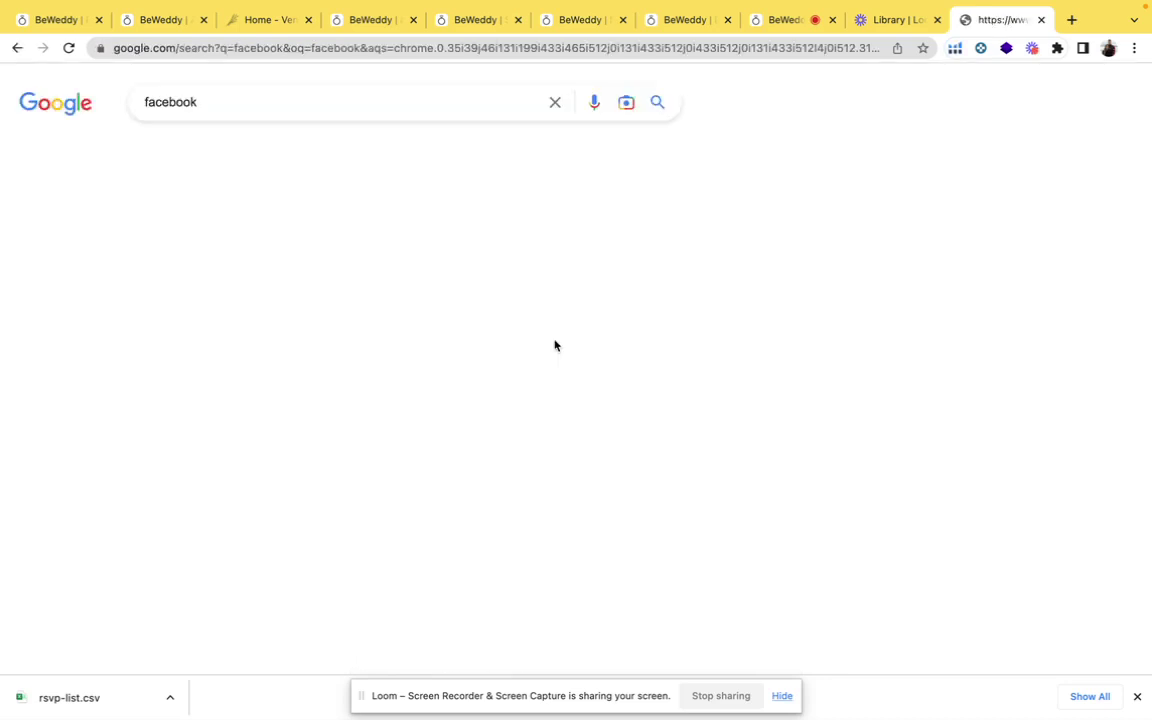
# Step: Open Facebook from the results and paste the wedding website link into a new post
pyautogui.click(250, 242)
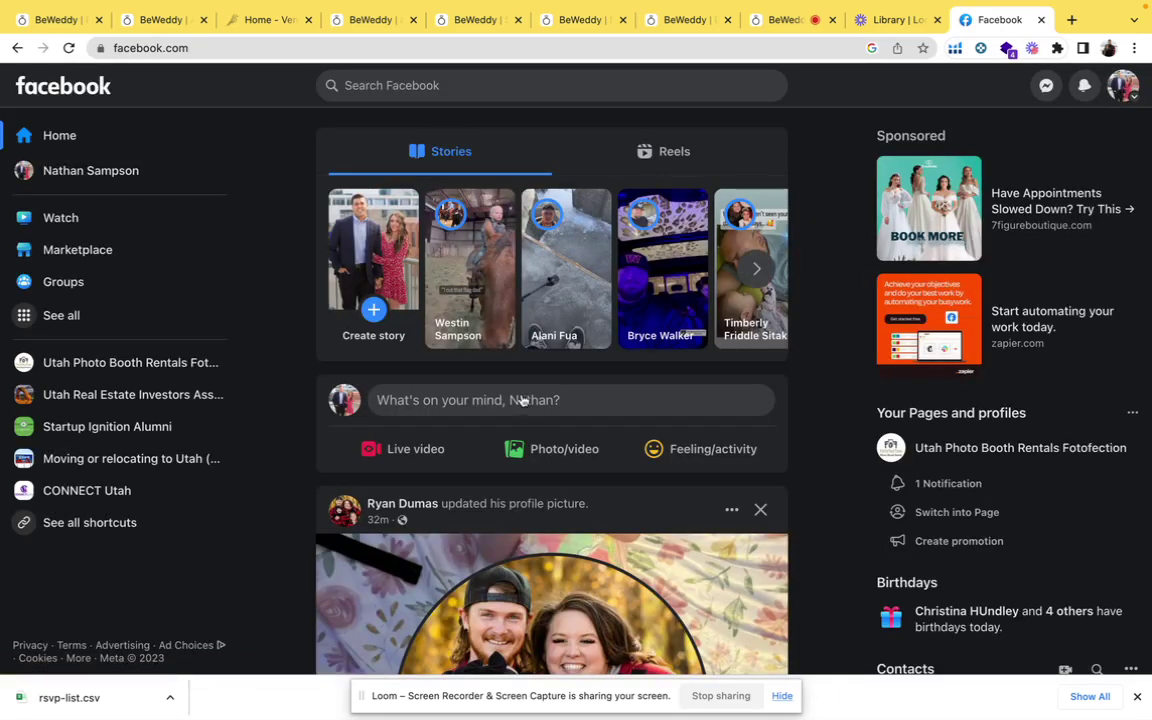
pyautogui.click(519, 400)
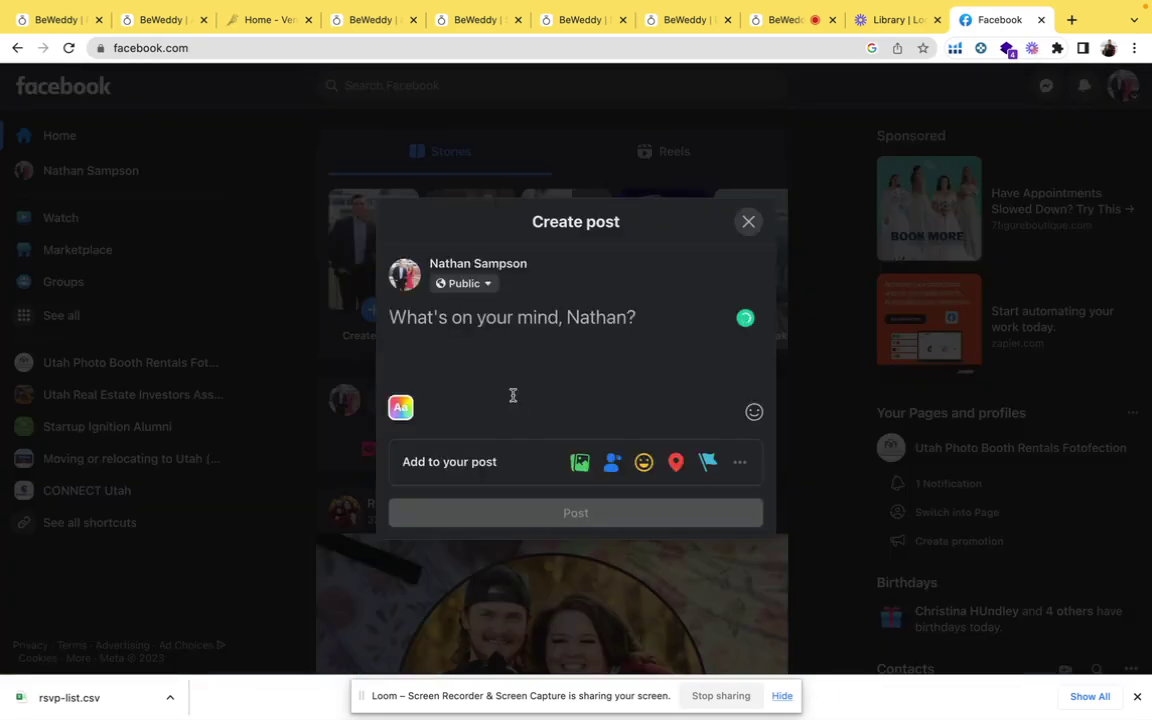
pyautogui.press('super+v')
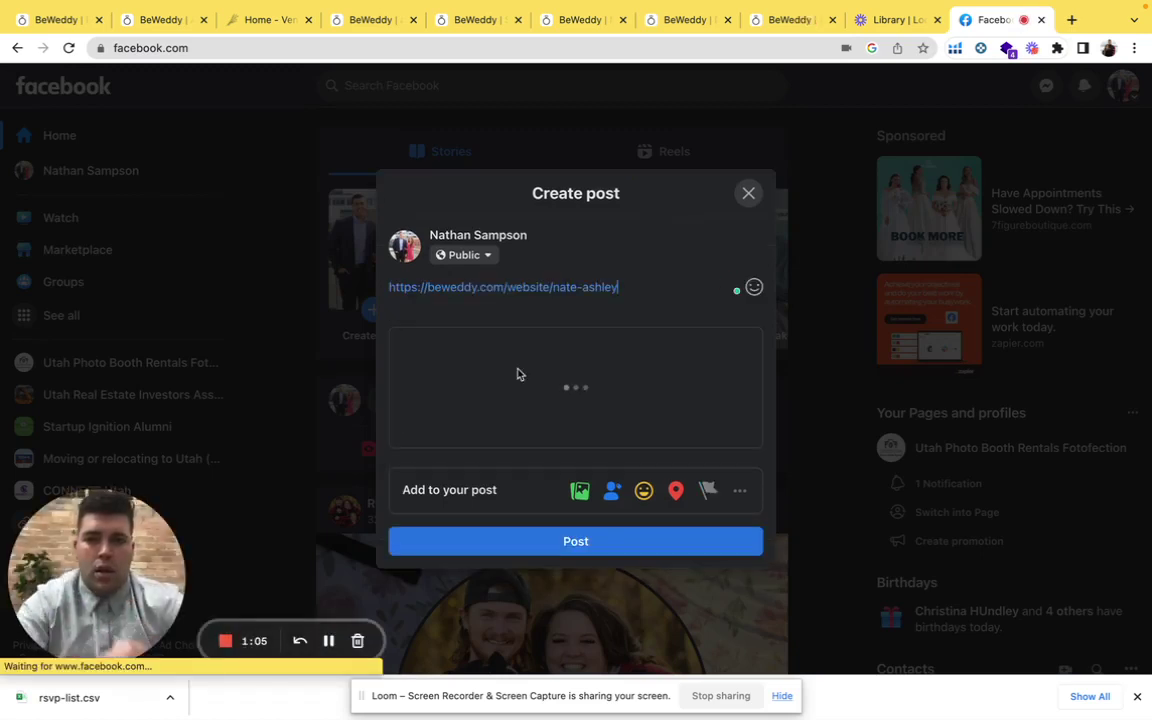